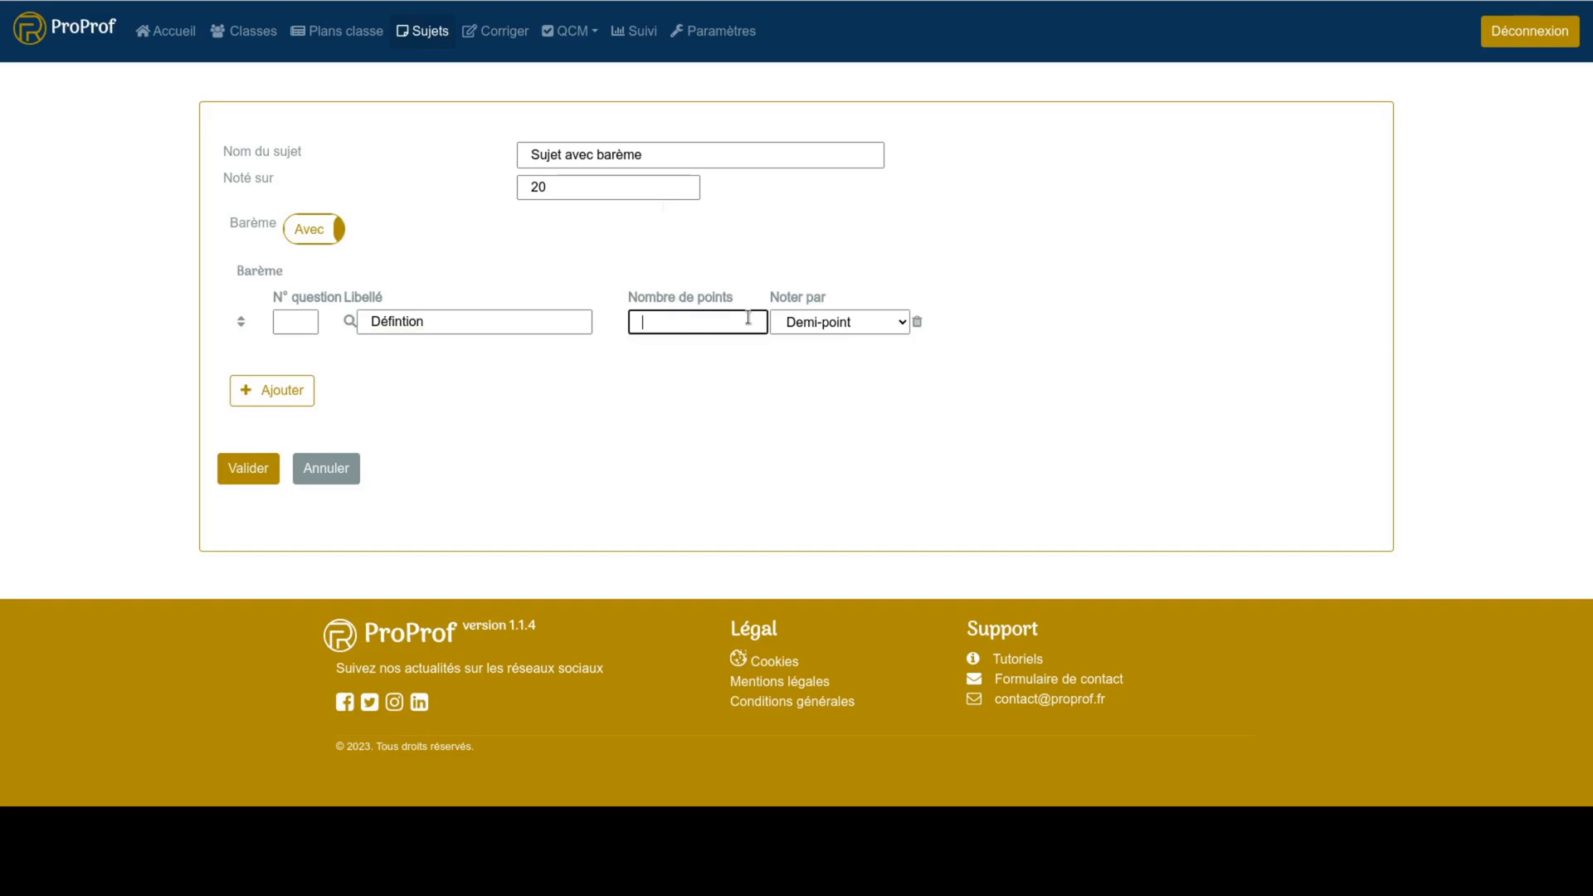
# - Set the Définition criterion to 1 point, graded by Quart de point
pyautogui.write('1')
pyautogui.click(898, 322)
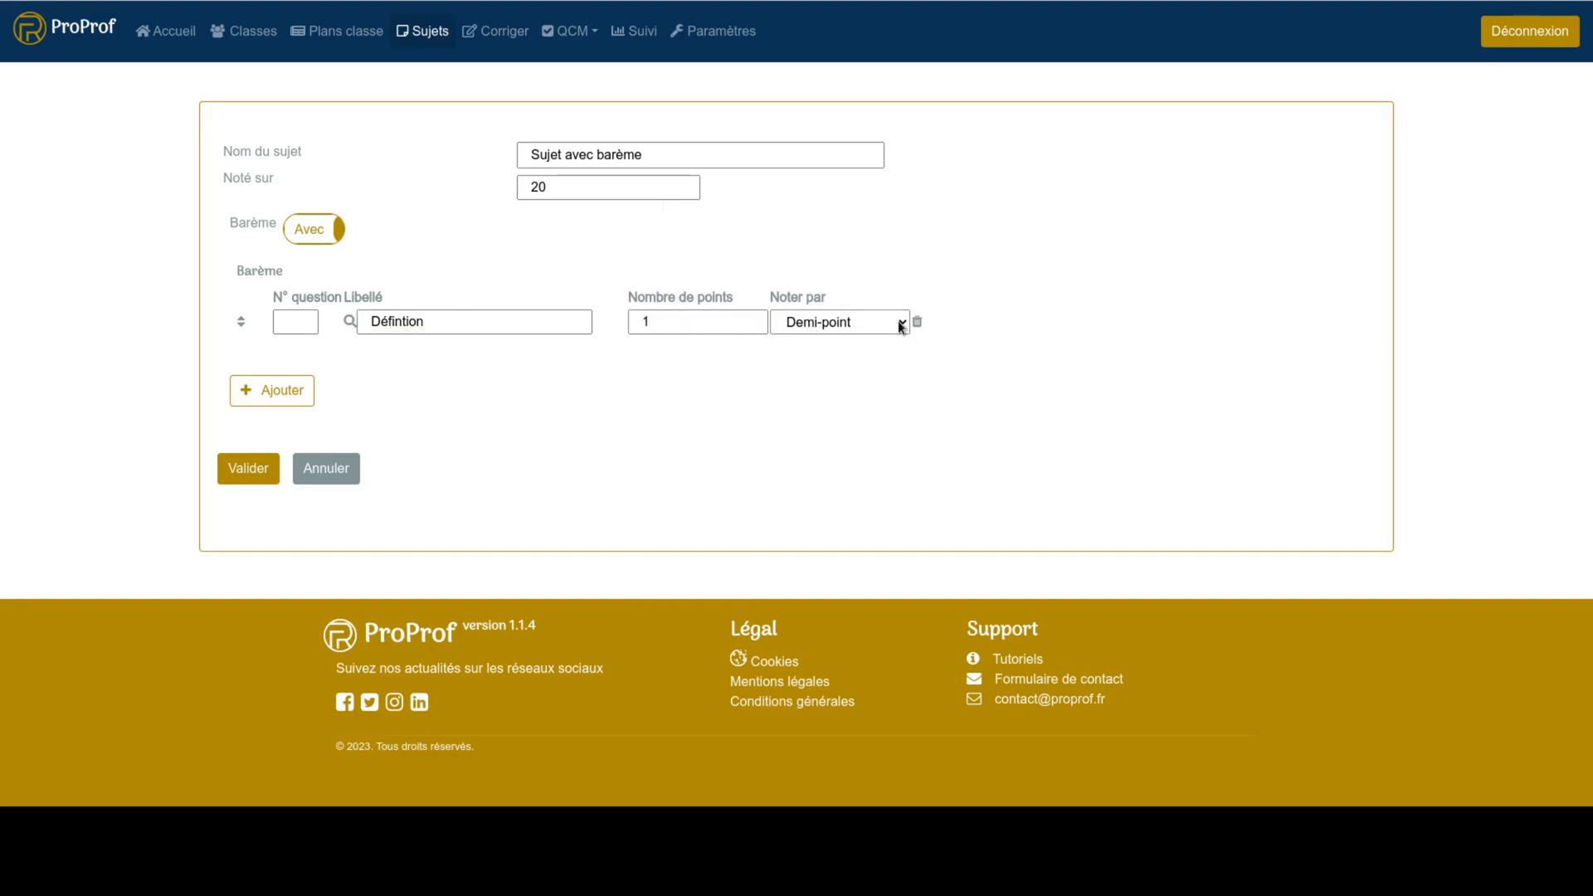
pyautogui.click(859, 376)
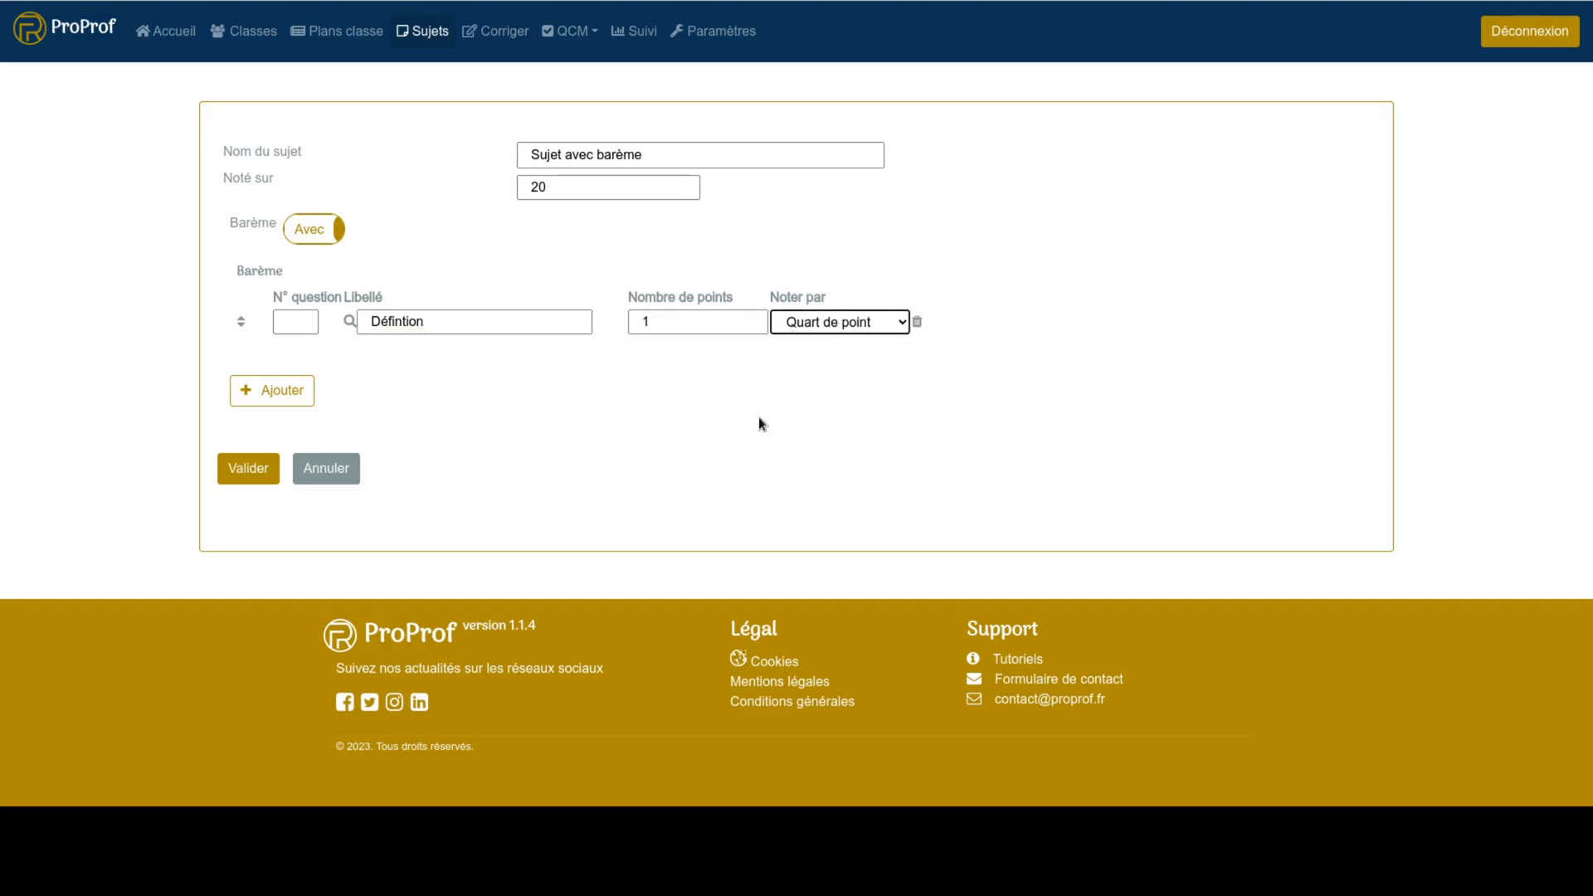
# - Add a second row to the barème and correct the first row's label to Définition
pyautogui.click(267, 400)
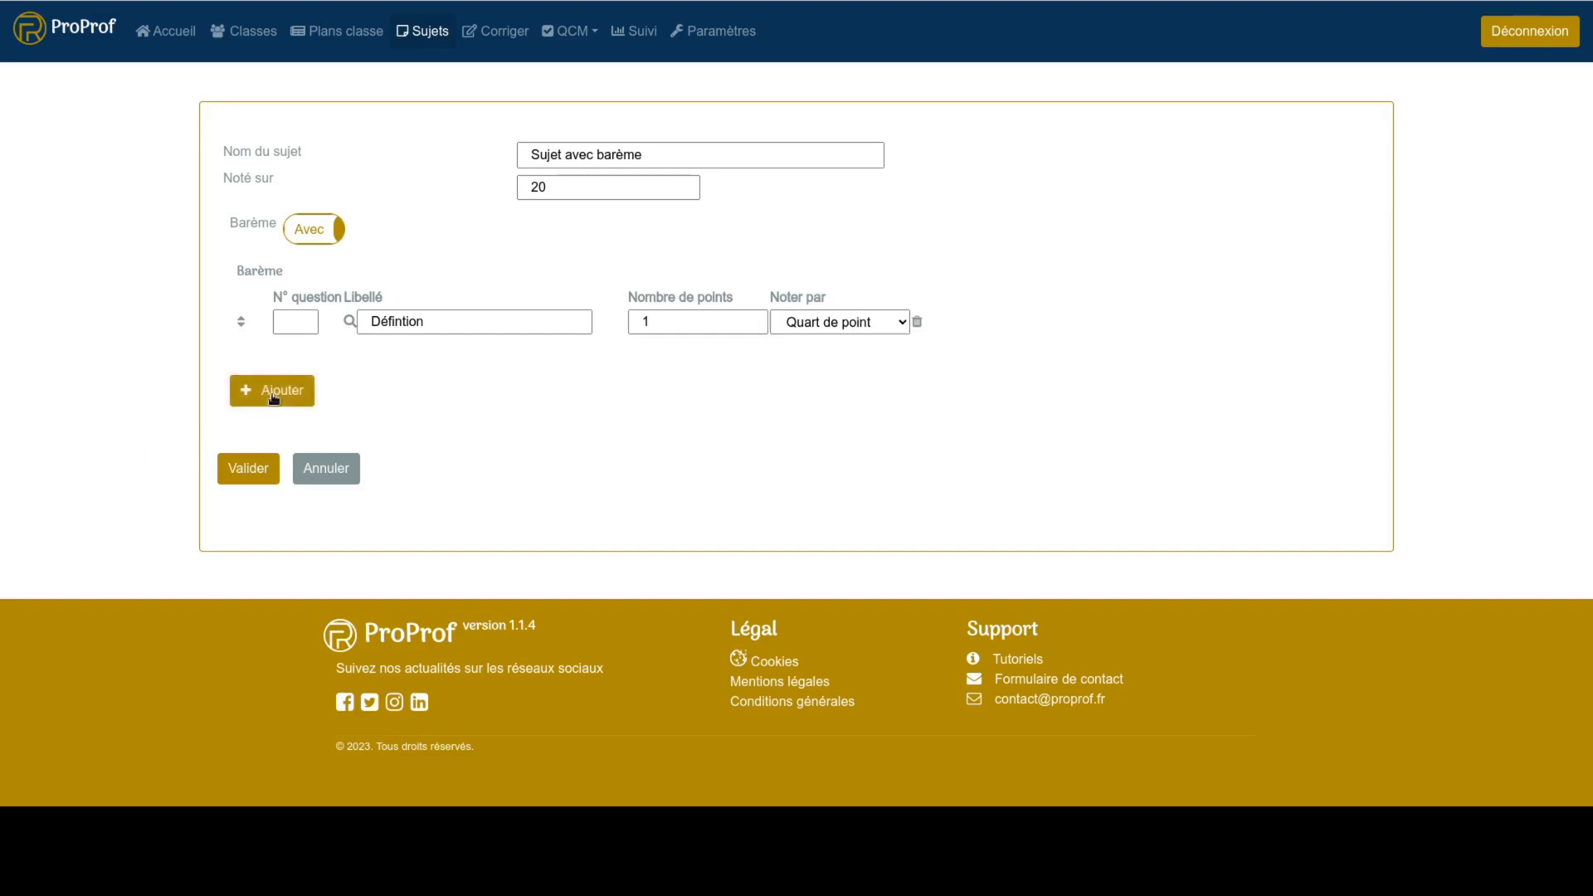
pyautogui.click(414, 353)
pyautogui.click(406, 325)
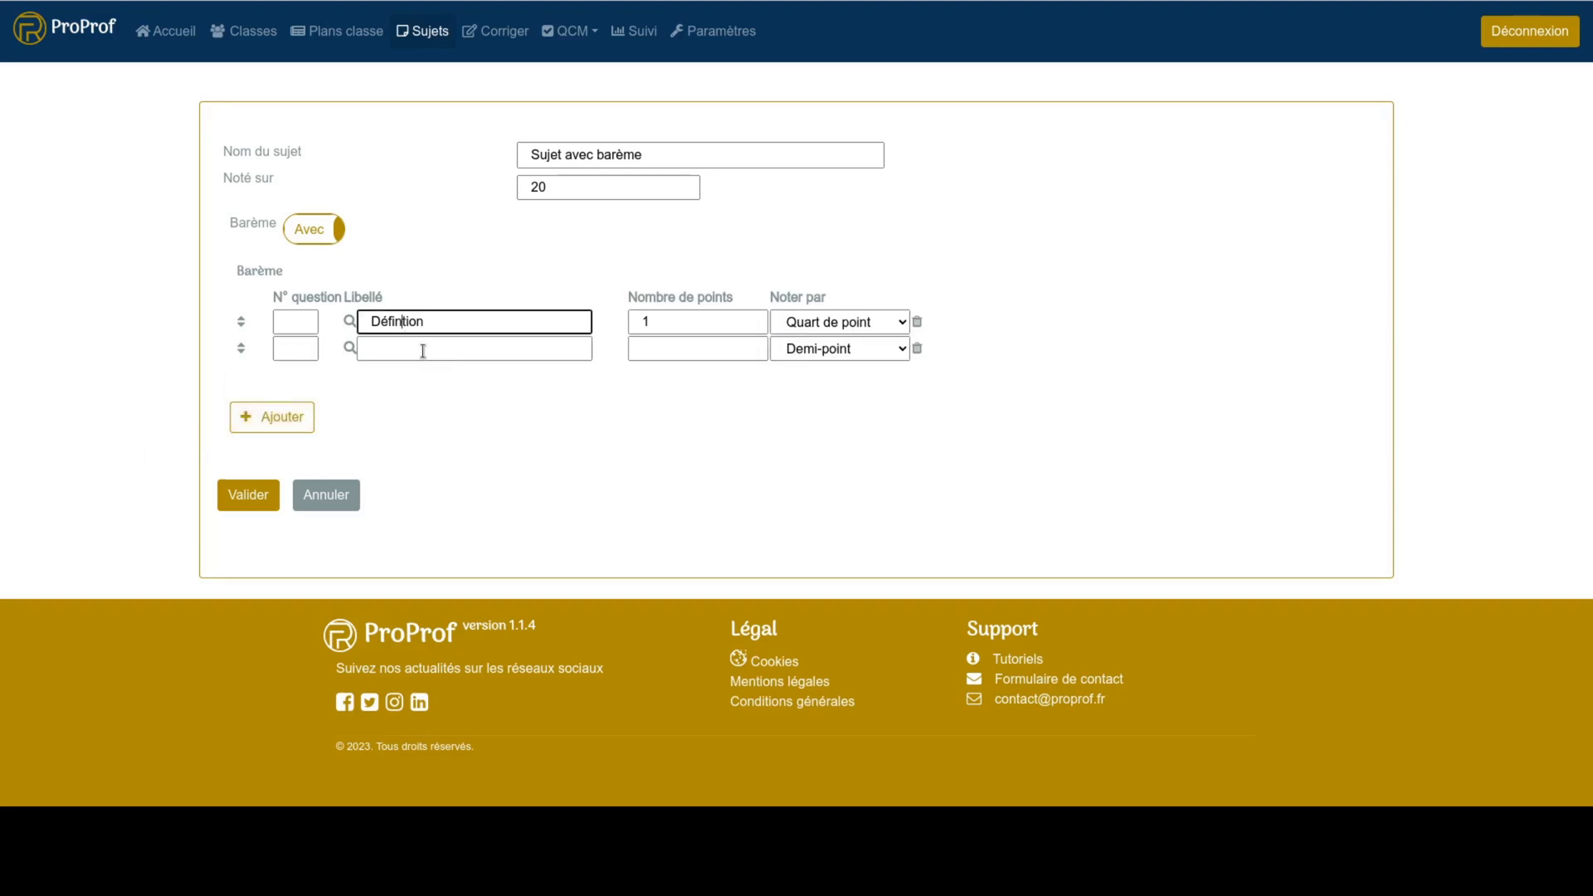
pyautogui.write('i')
# - Label the second barème row Explication and give it 3 points
pyautogui.click(427, 348)
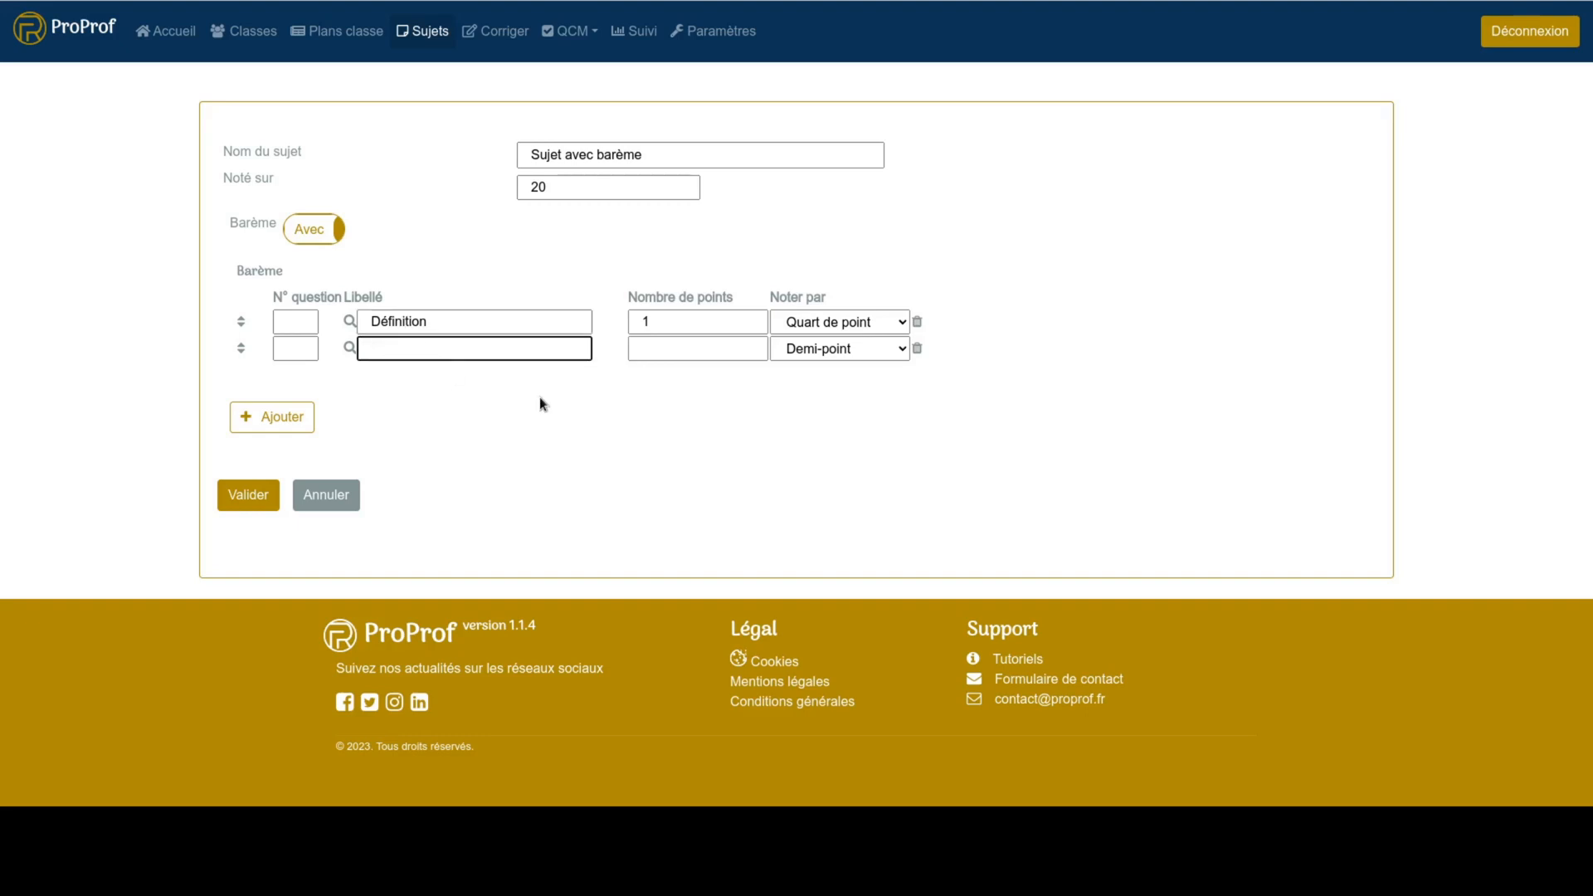
pyautogui.write('Explication')
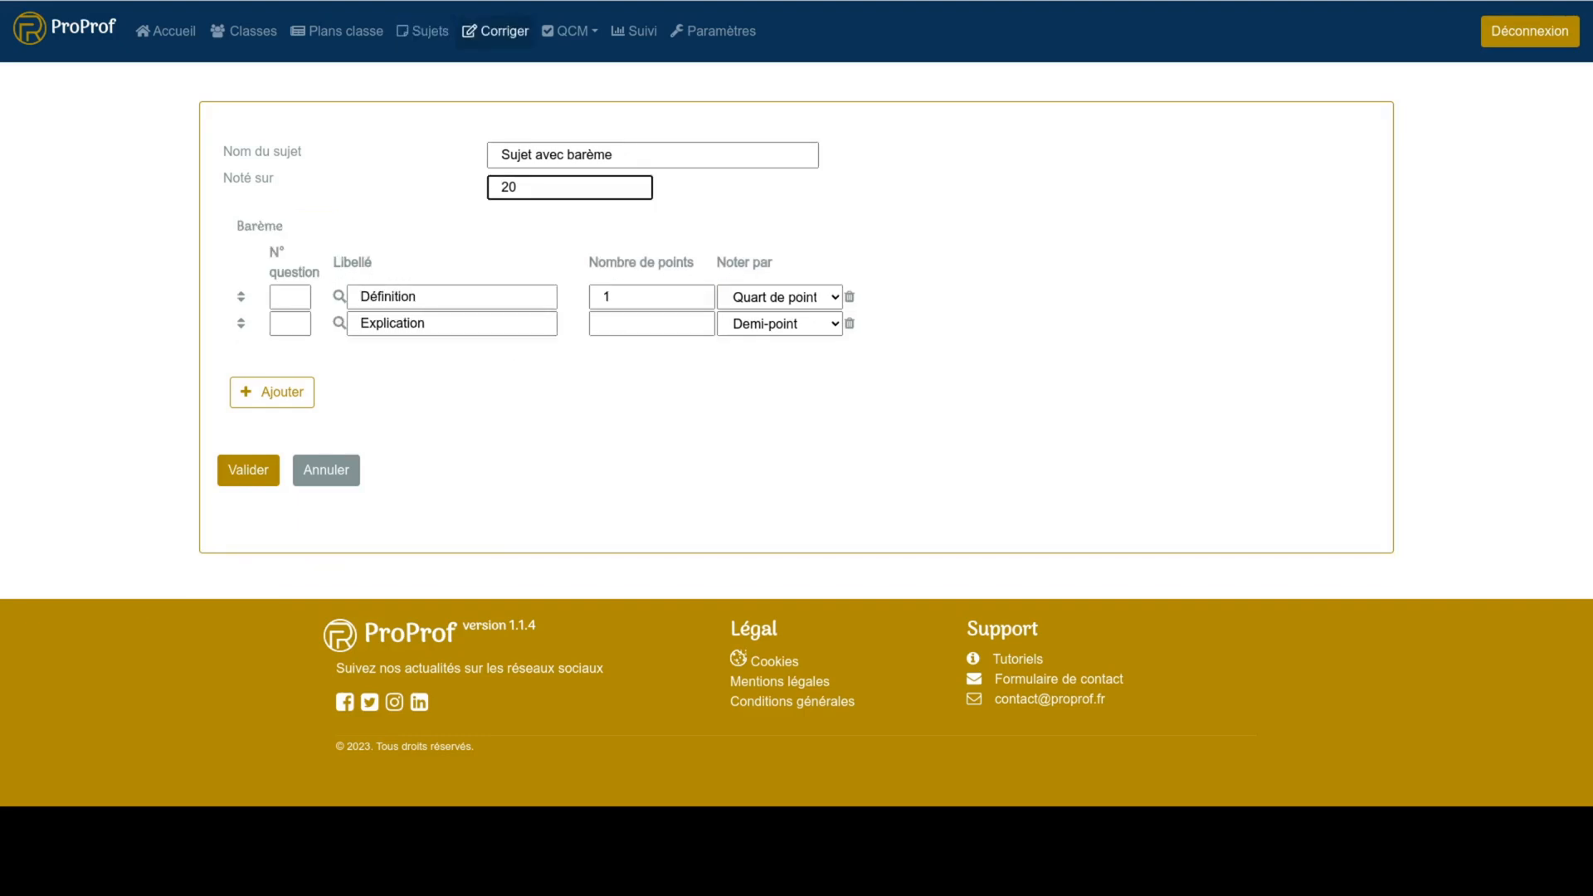
pyautogui.click(664, 328)
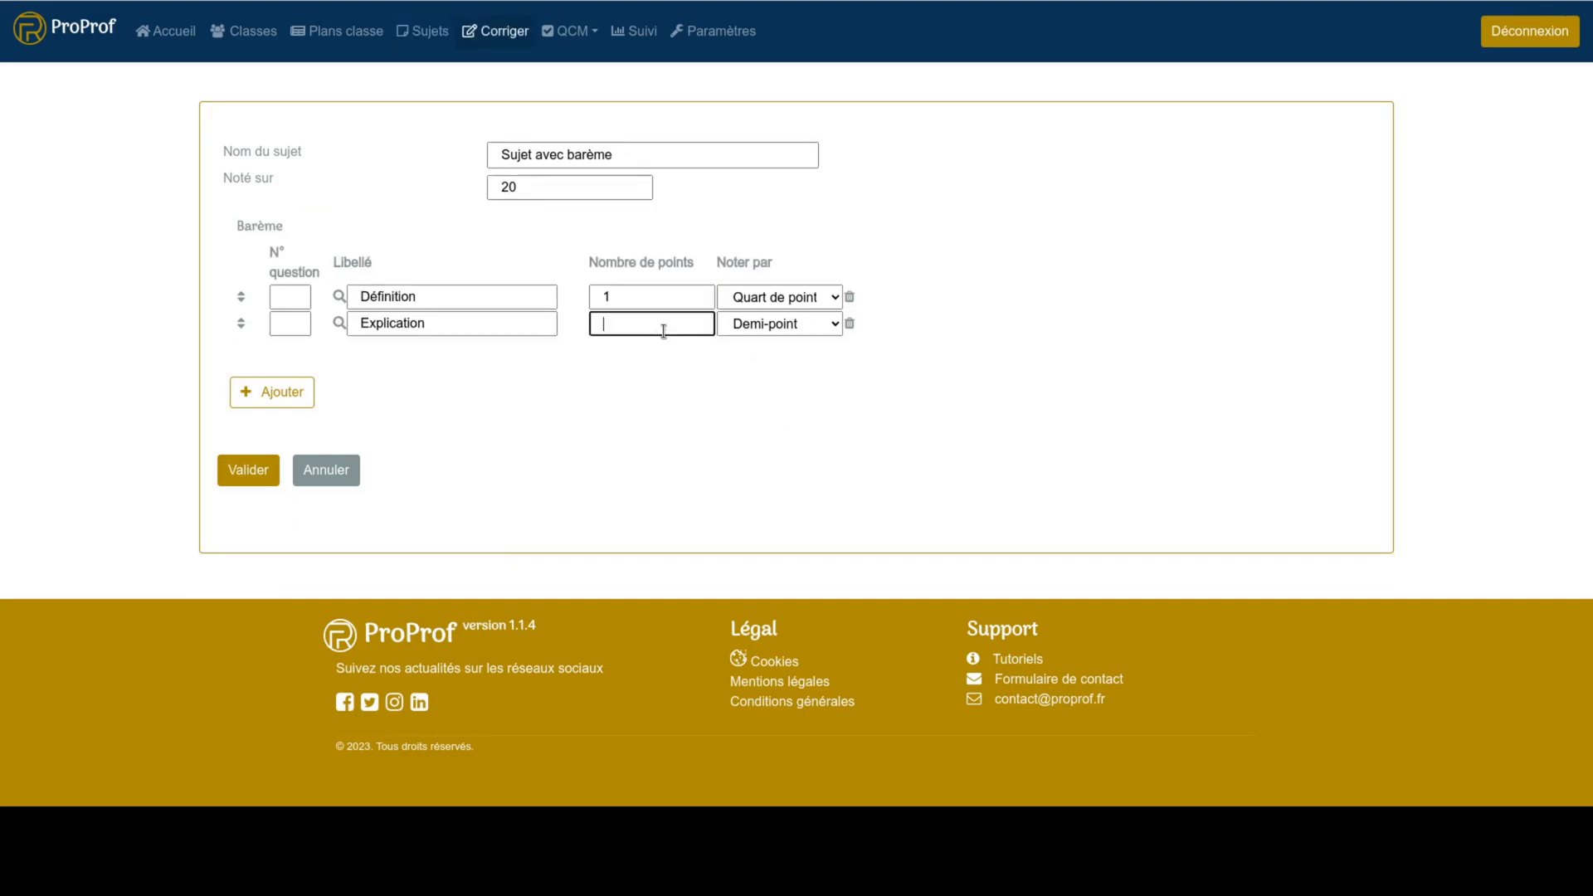
pyautogui.write('3')
# - Assign question number 1 to both the Définition and Explication rows
pyautogui.click(292, 296)
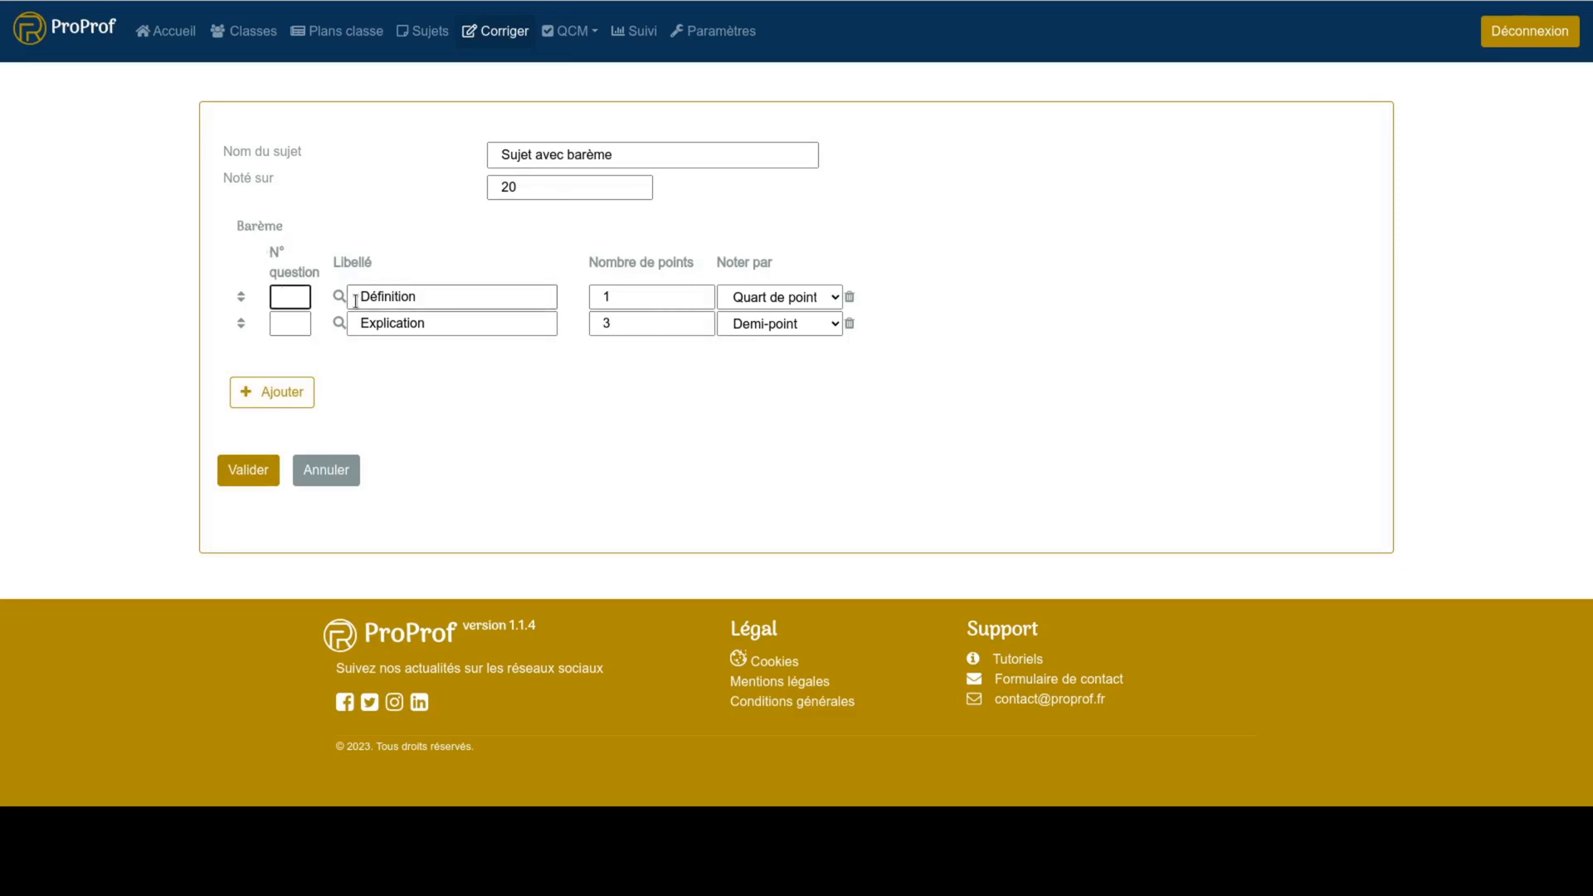
pyautogui.write('1')
pyautogui.click(302, 329)
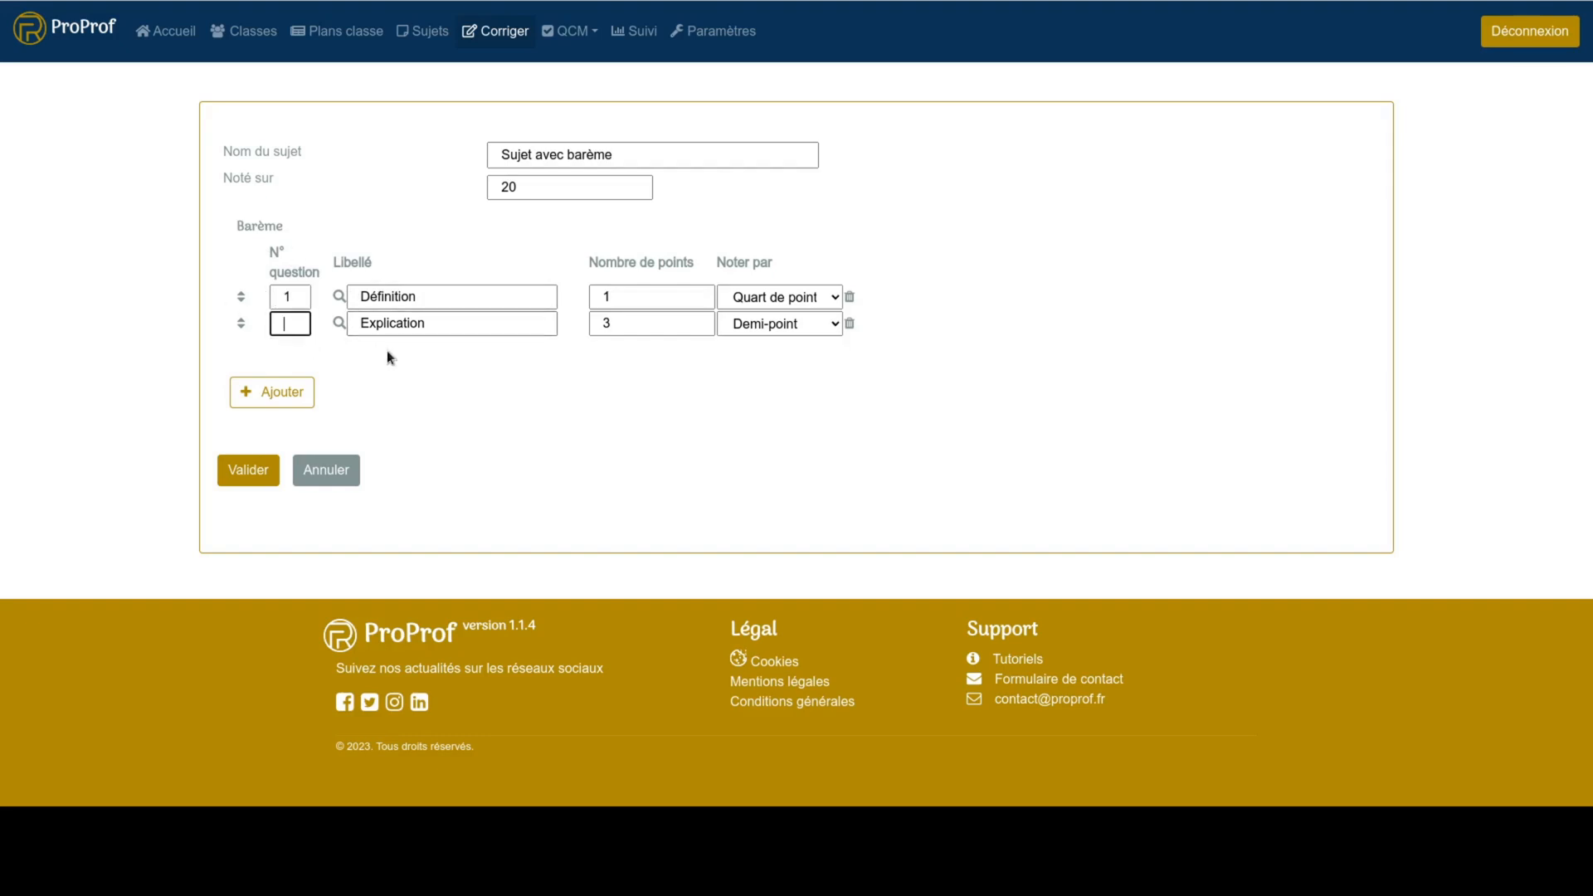
pyautogui.write('1')
# - Add a third barème row for question 2 labelled Explication, worth 3 points and graded by Point entier
pyautogui.click(308, 392)
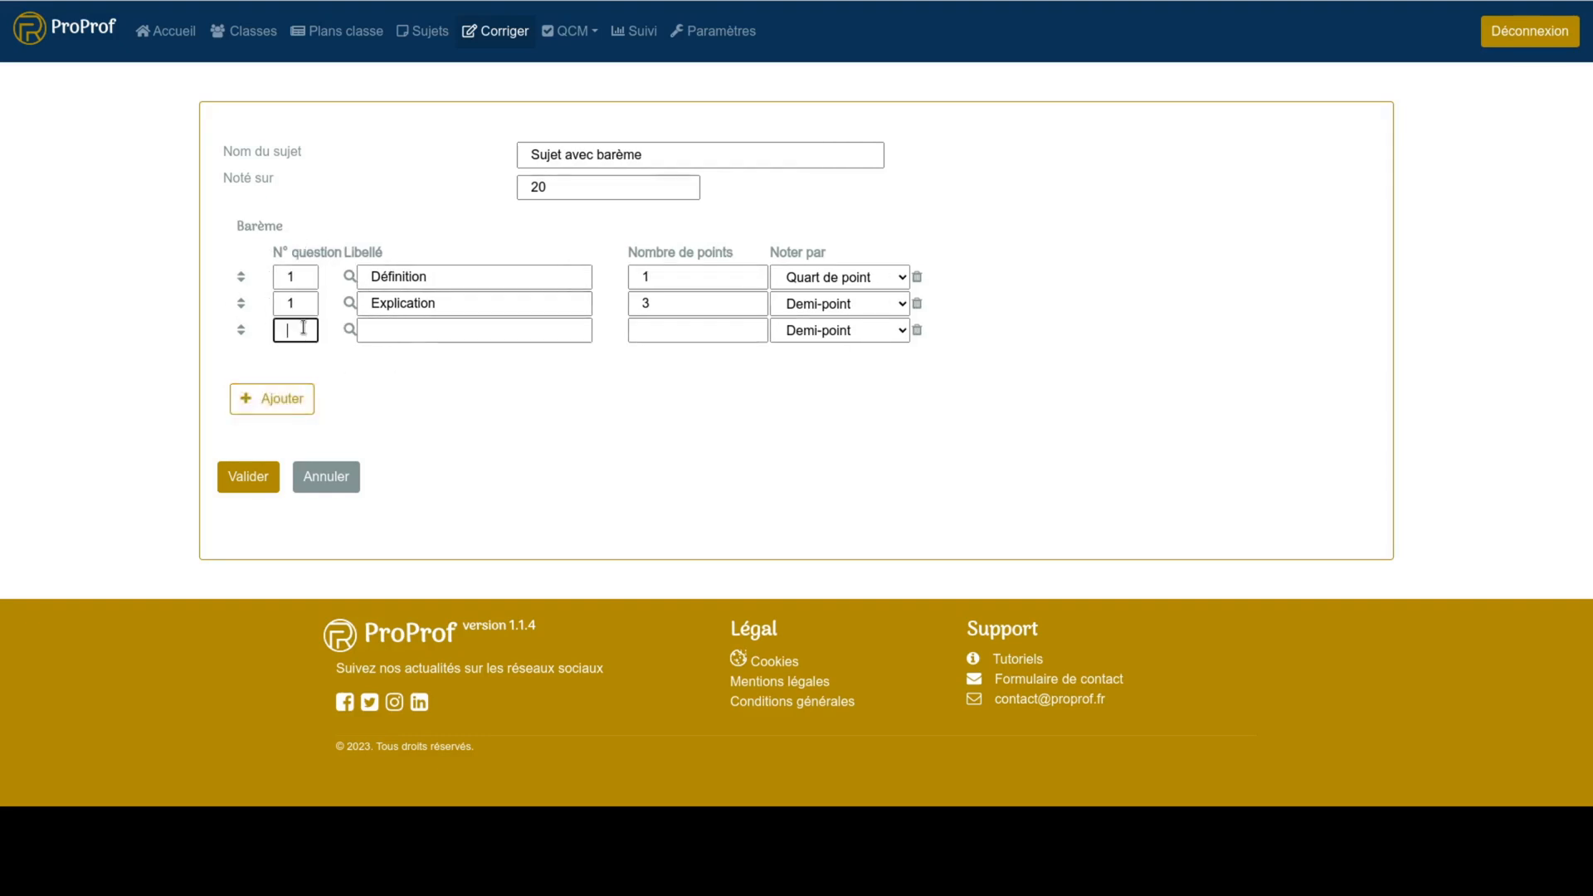
pyautogui.write('2')
pyautogui.click(406, 334)
pyautogui.write('DExp')
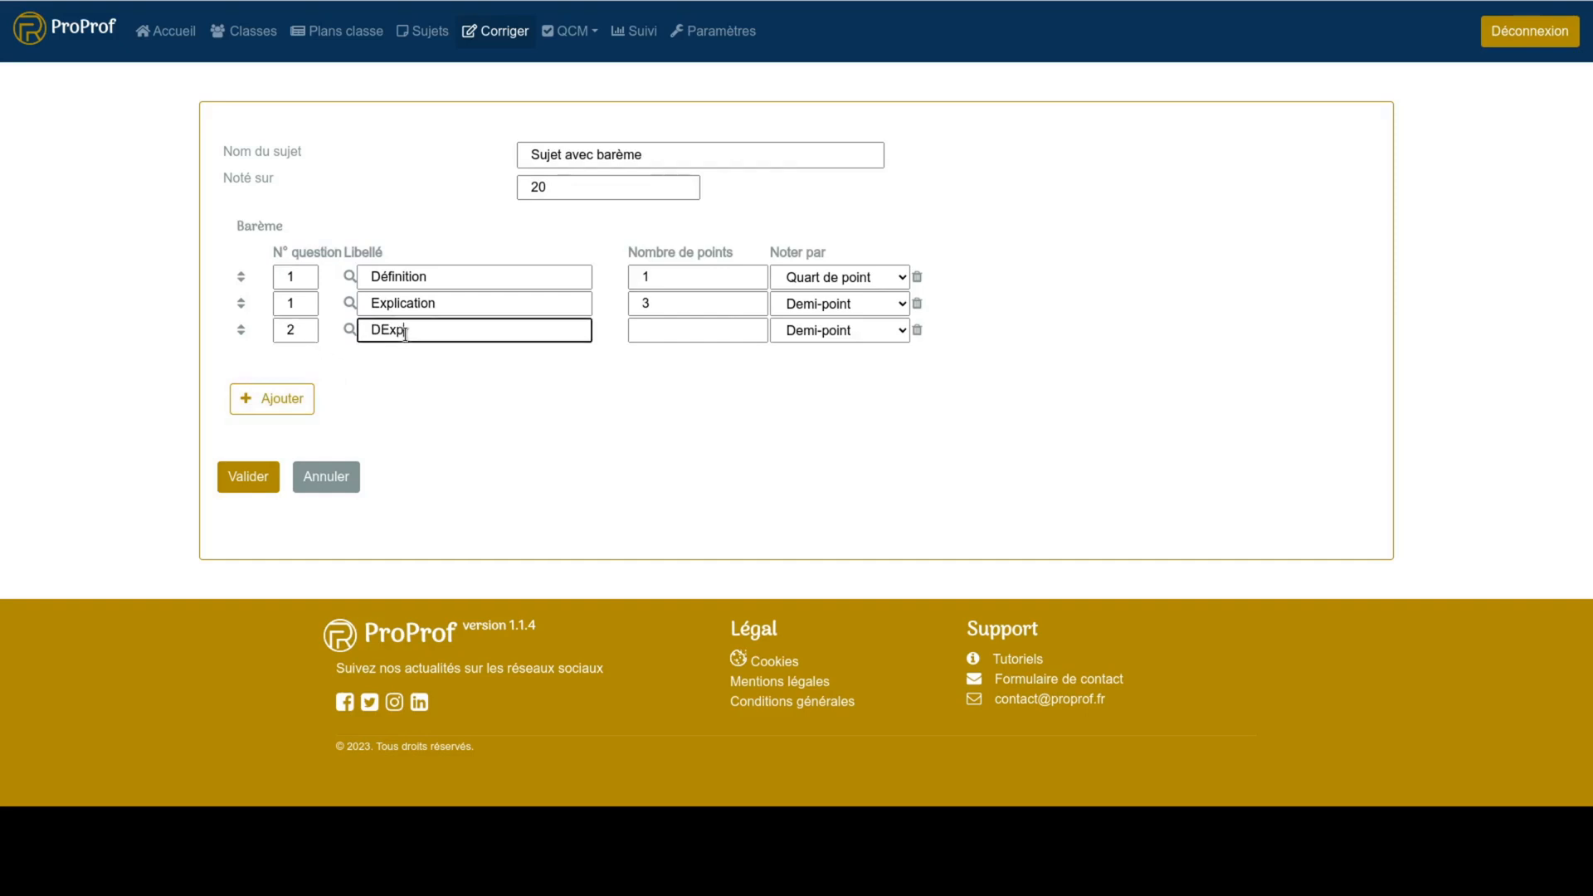
pyautogui.write('lication')
pyautogui.press('Home')
pyautogui.press('Delete')
pyautogui.click(717, 332)
pyautogui.write('3')
pyautogui.click(899, 331)
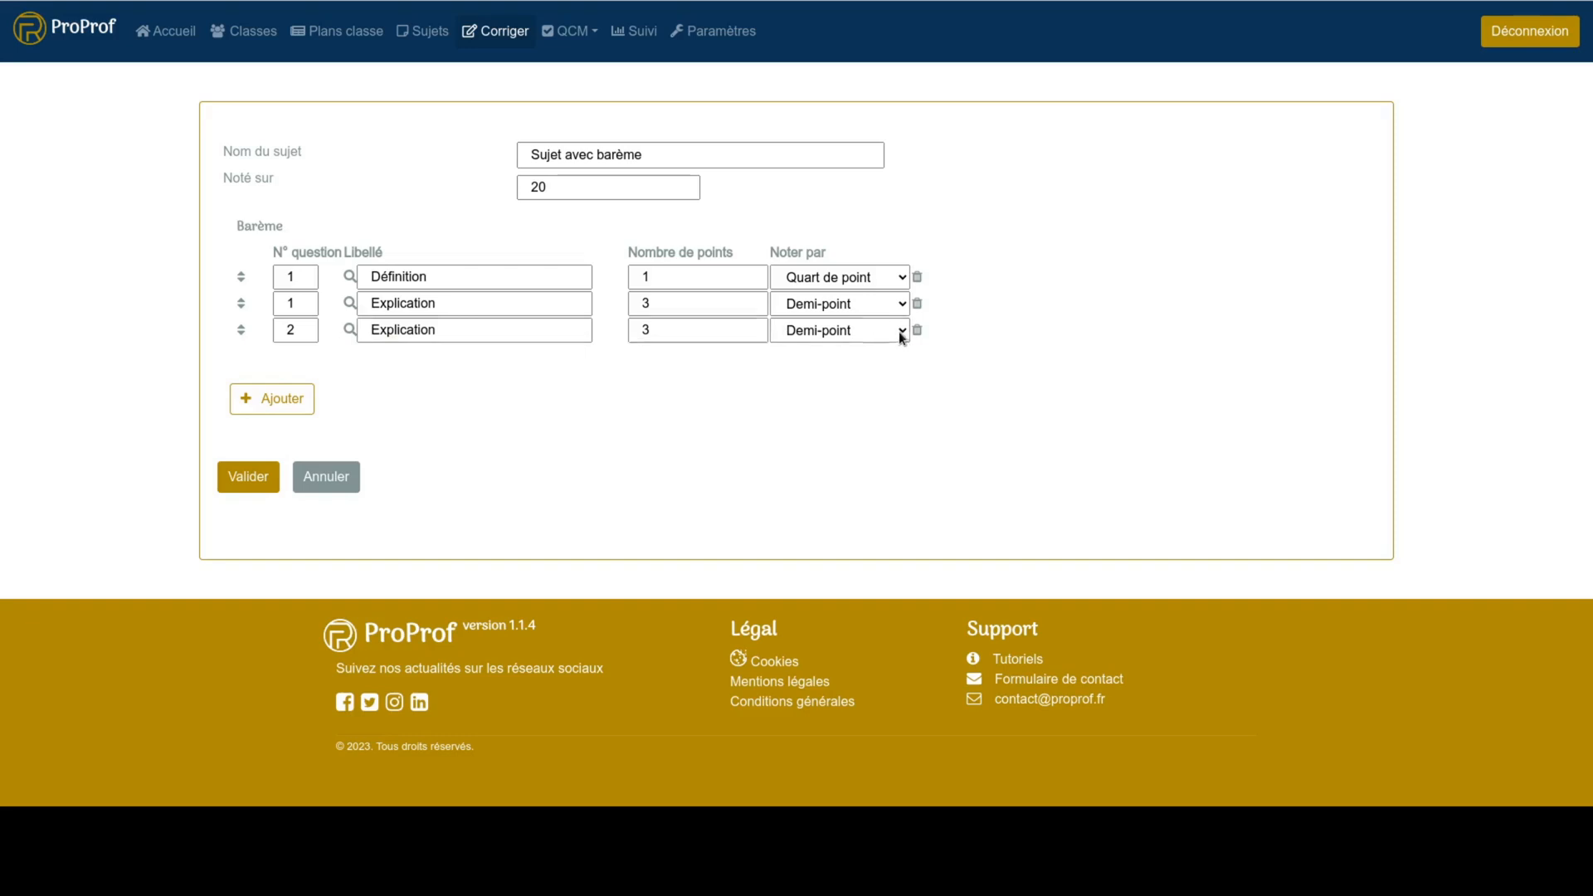
pyautogui.click(870, 357)
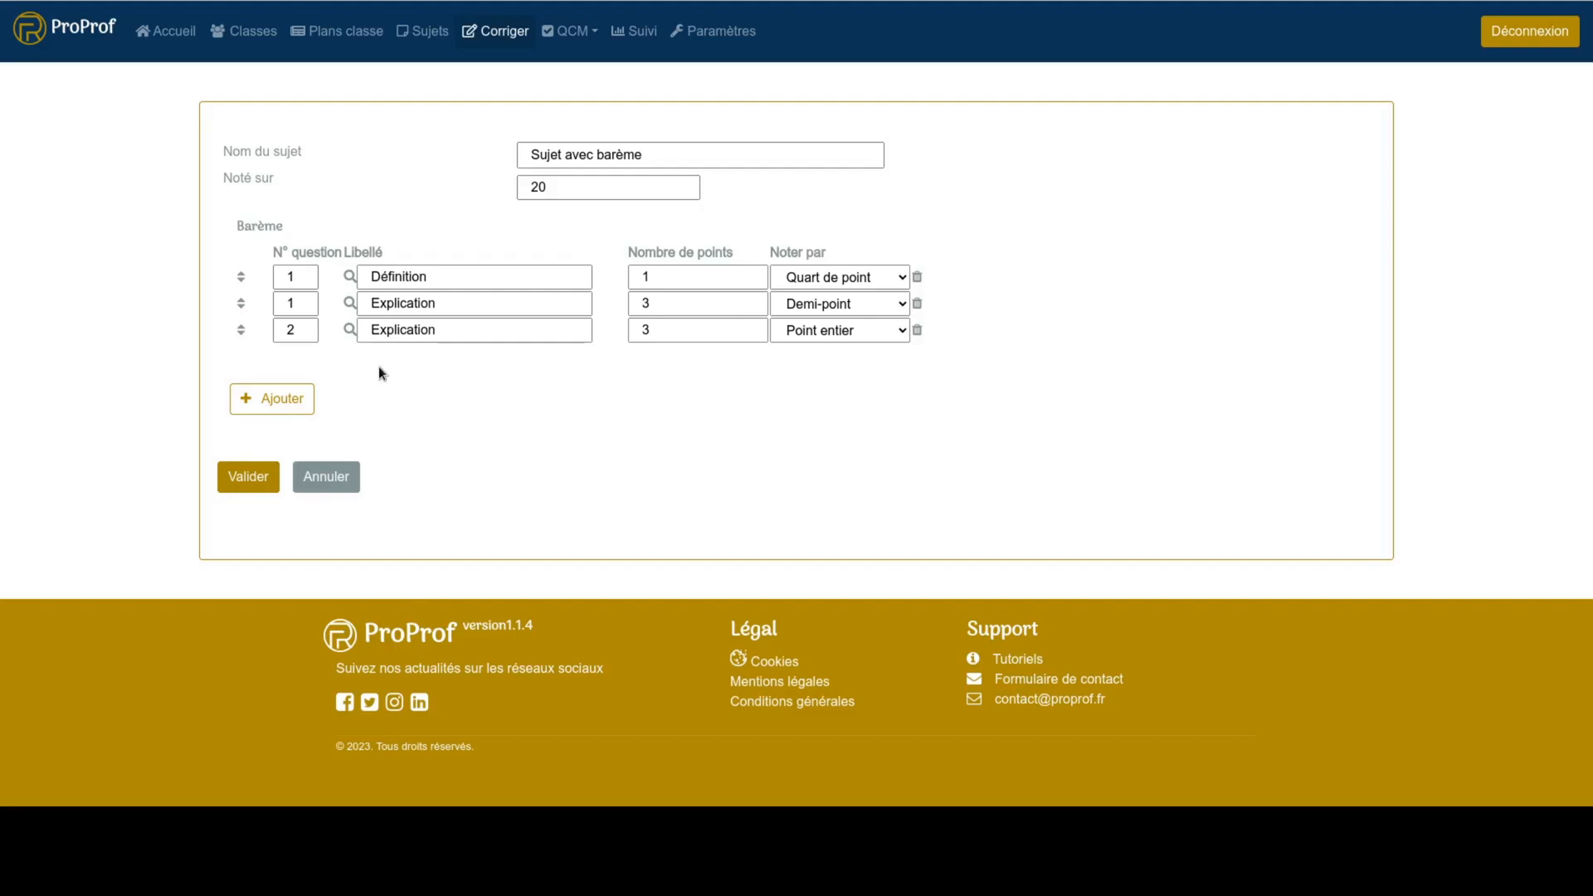
# - Link the question 2 row to the Cycle 4 Français competence "Contrôle sa compréhension, devenir un lecteur autonome" under Lire
pyautogui.click(348, 333)
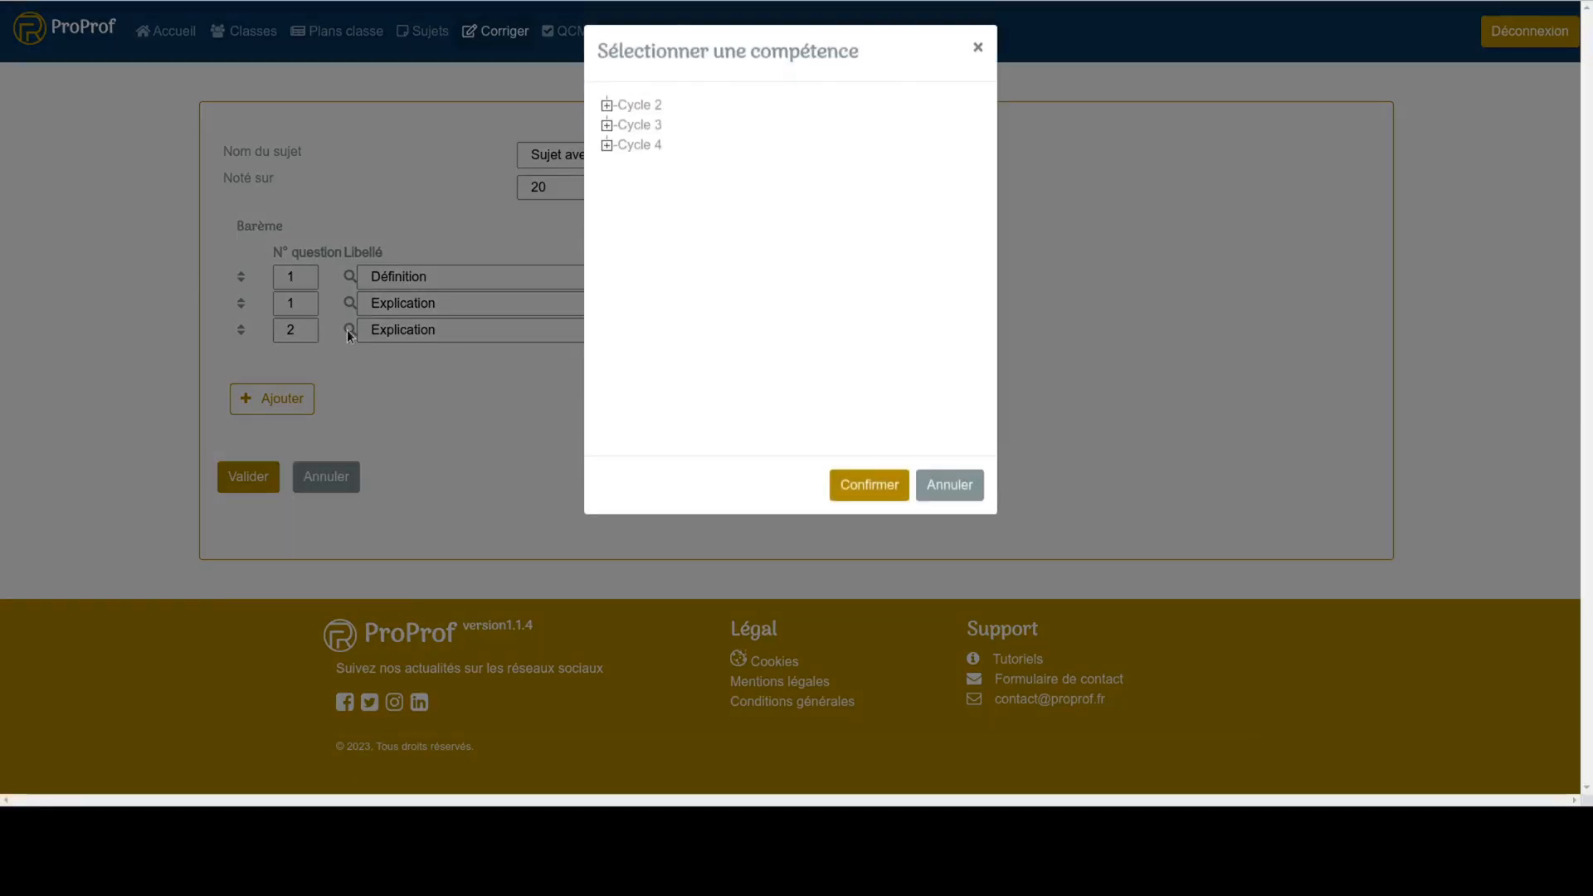
pyautogui.click(607, 146)
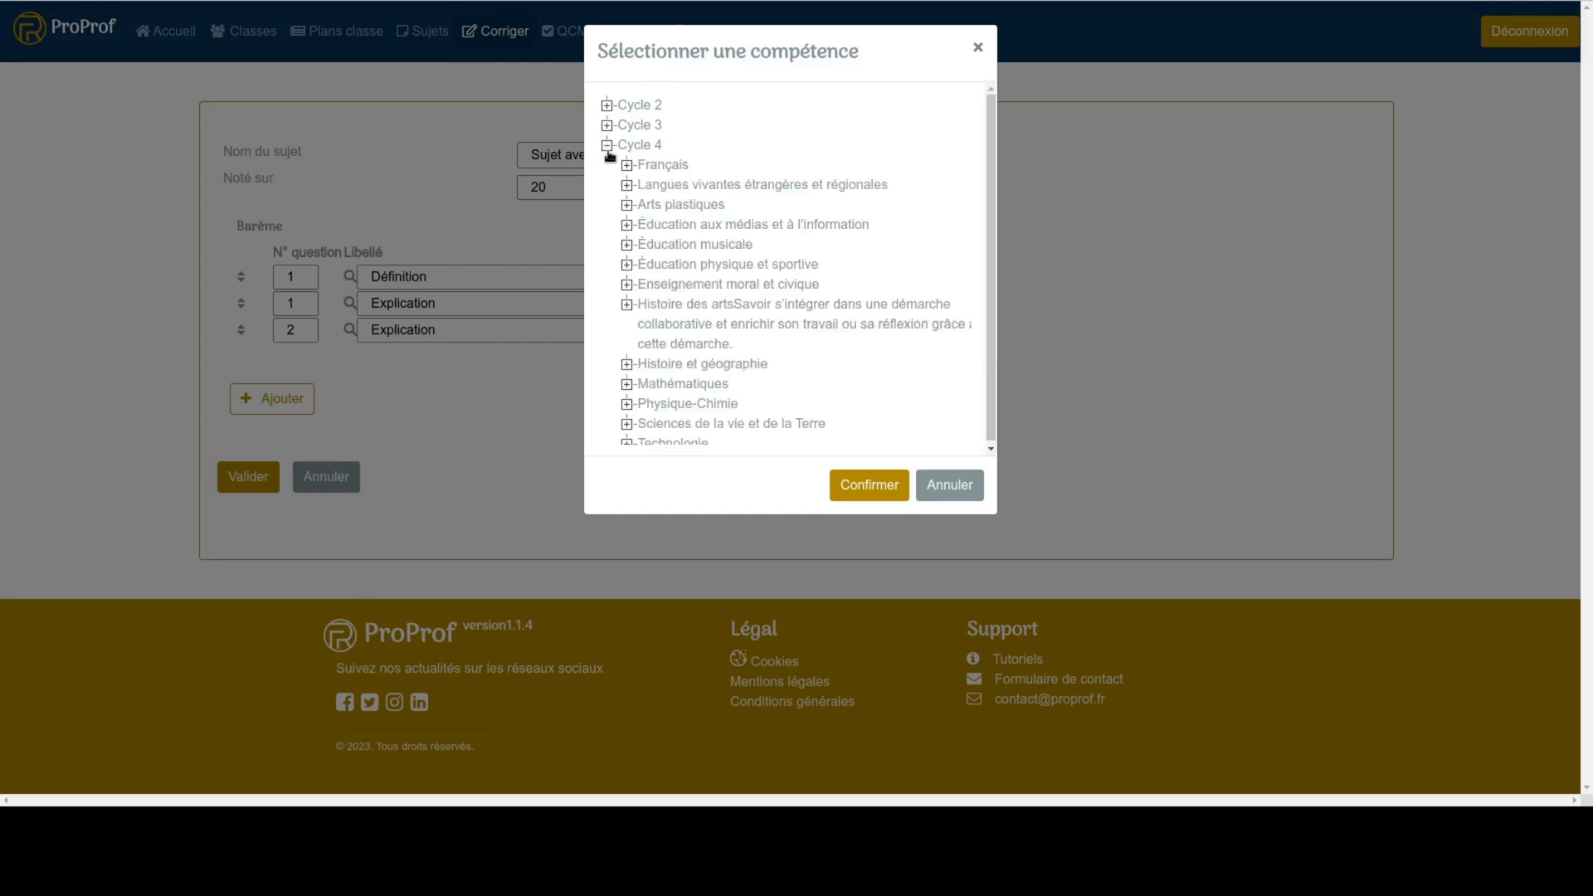
pyautogui.click(627, 165)
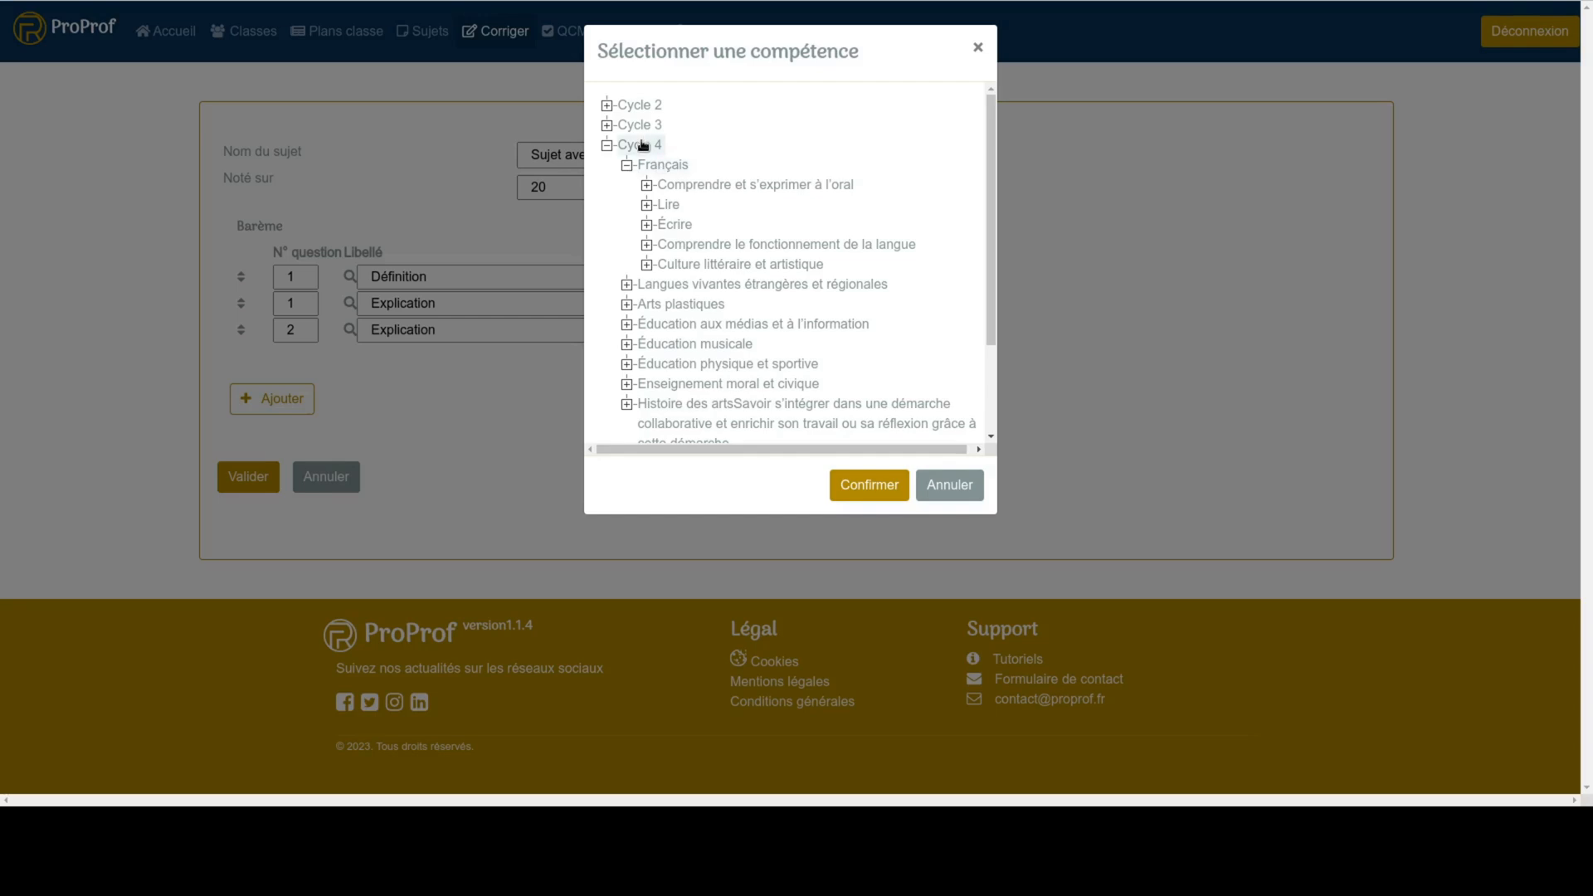
pyautogui.click(655, 205)
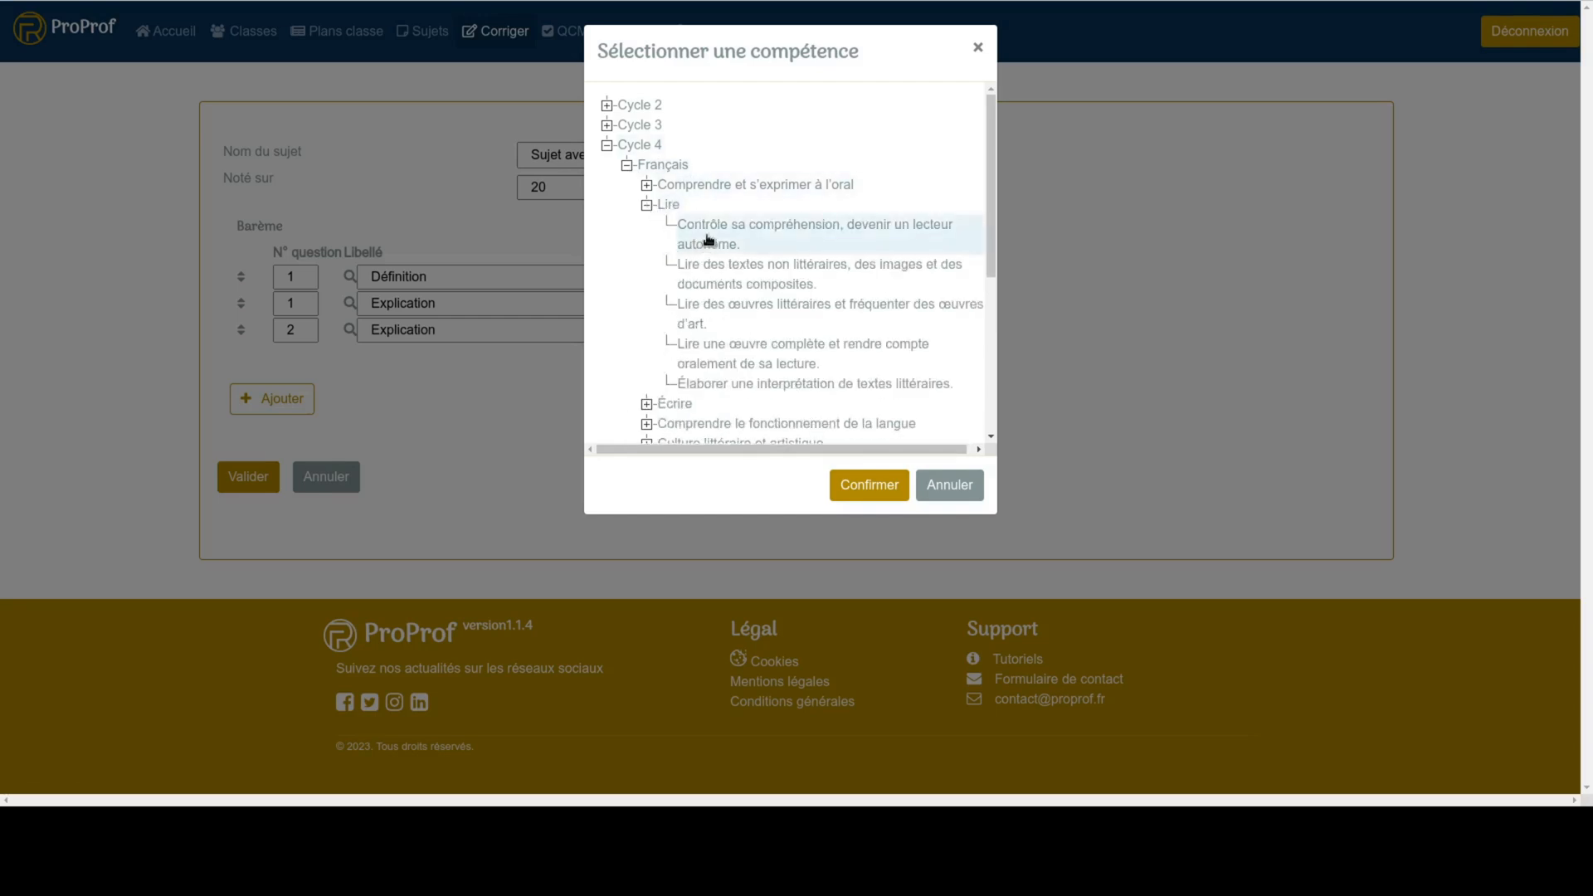
pyautogui.click(709, 239)
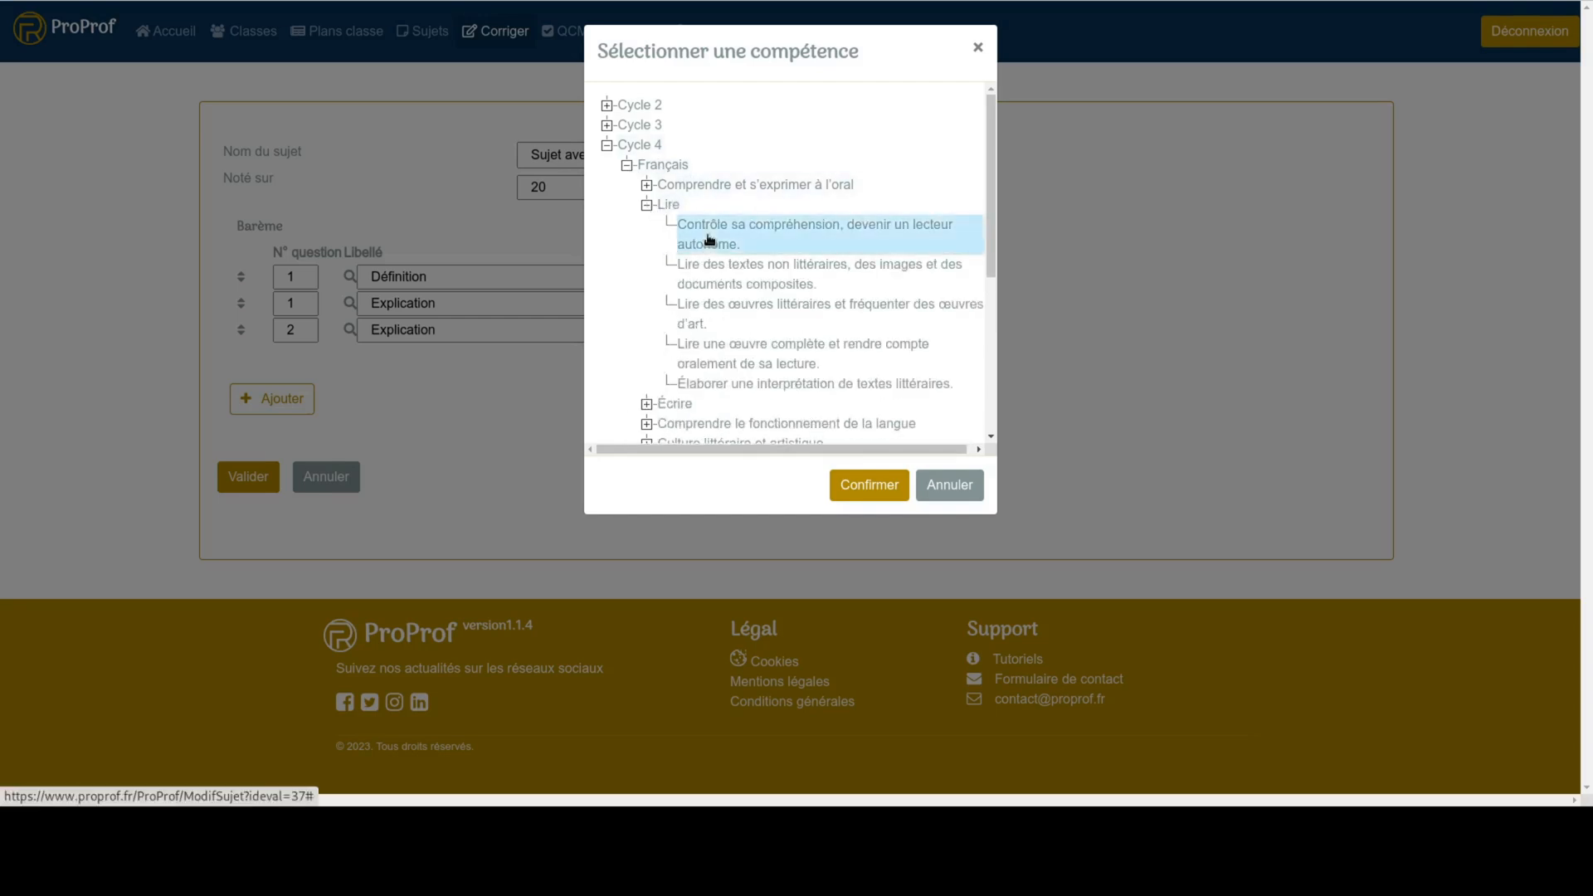
pyautogui.click(853, 493)
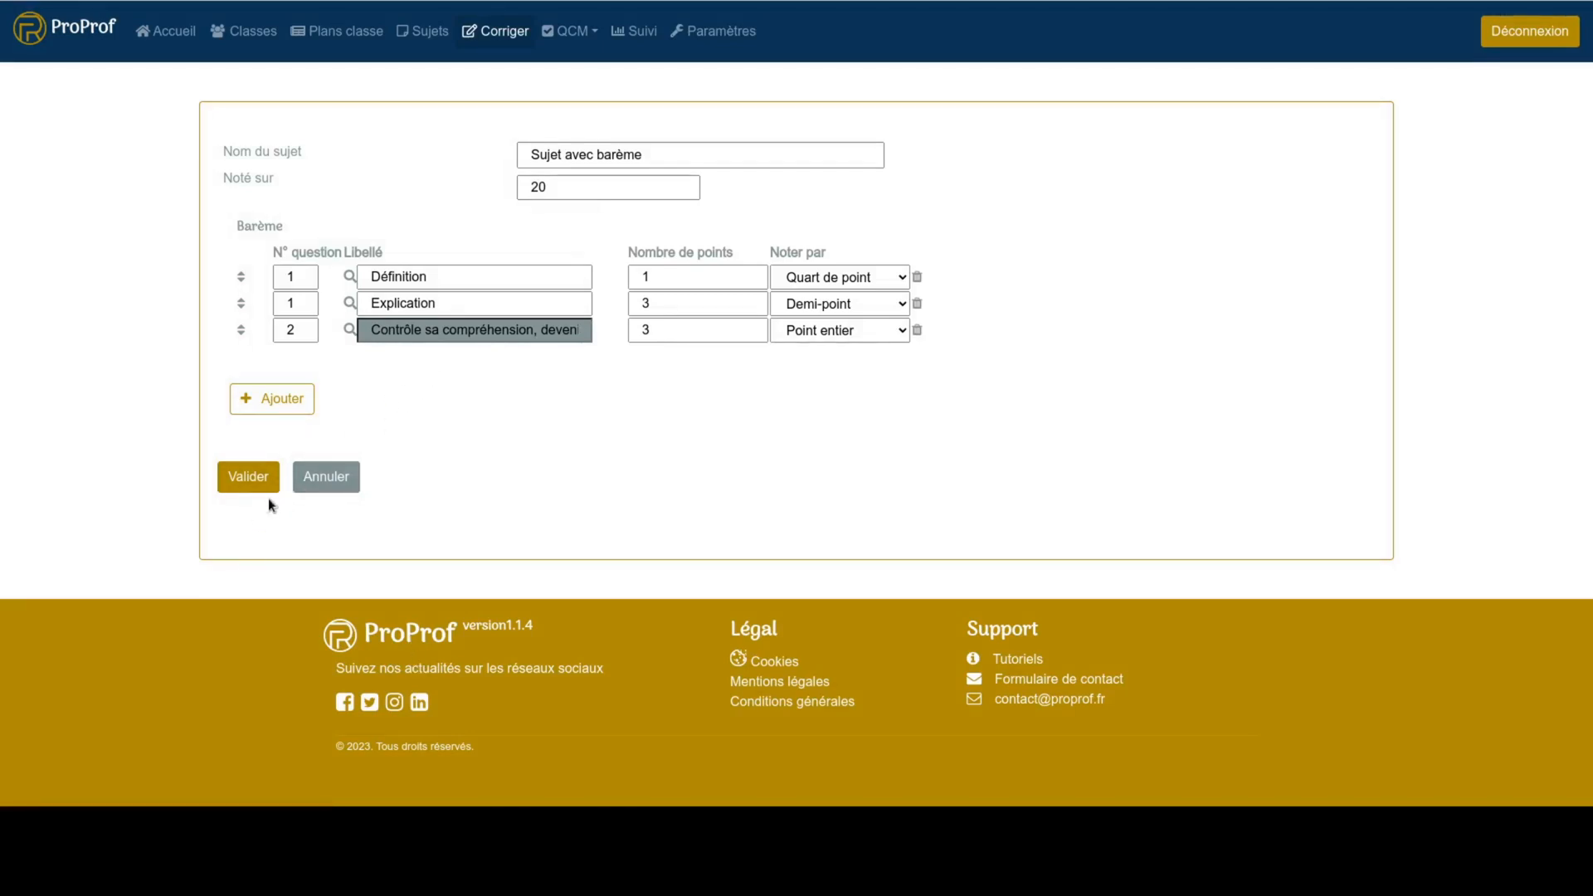
# - Set the subject's total mark (Noté sur) to 7 and save the subject
pyautogui.click(570, 194)
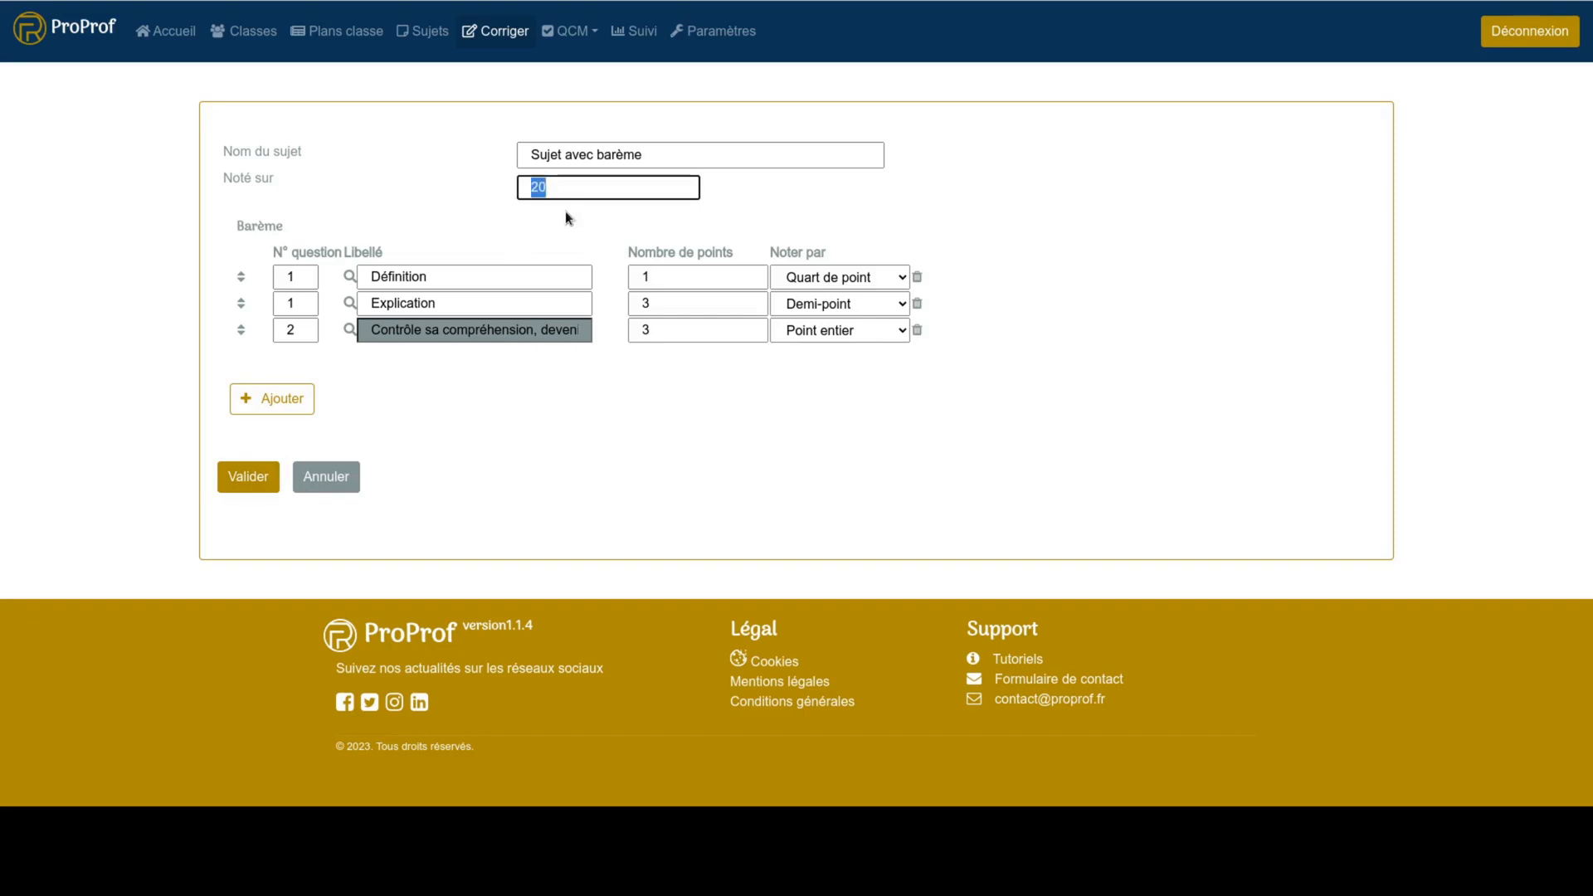
pyautogui.write('7')
pyautogui.click(248, 478)
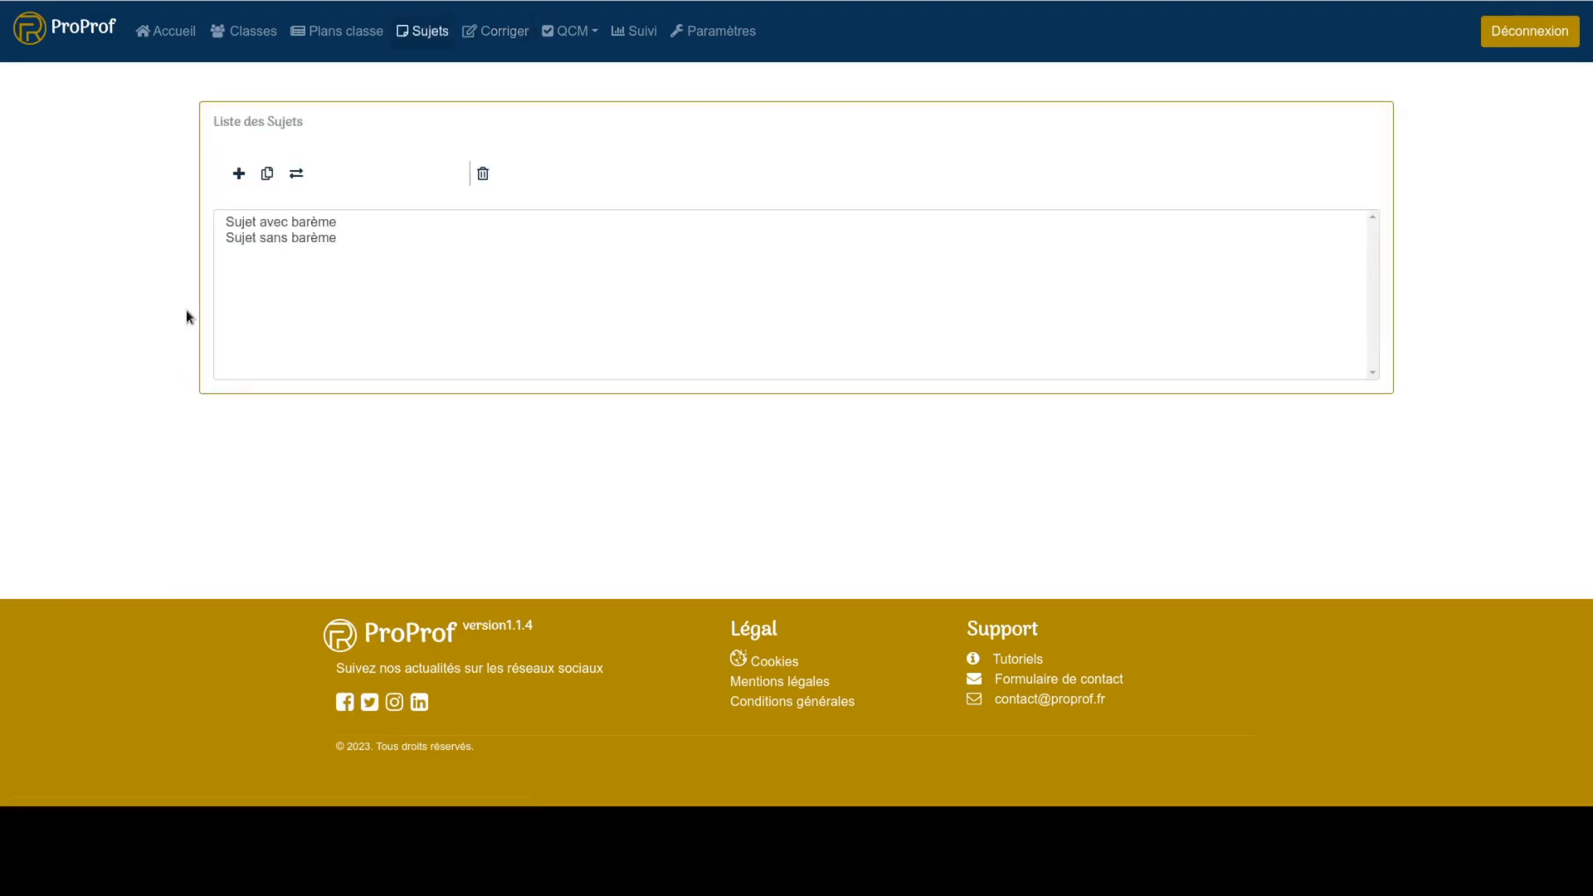
# - Create an evaluation for class 2GT1 in Trimestre 1 from Sujet avec barème, naming it Evaluation 2
pyautogui.click(265, 223)
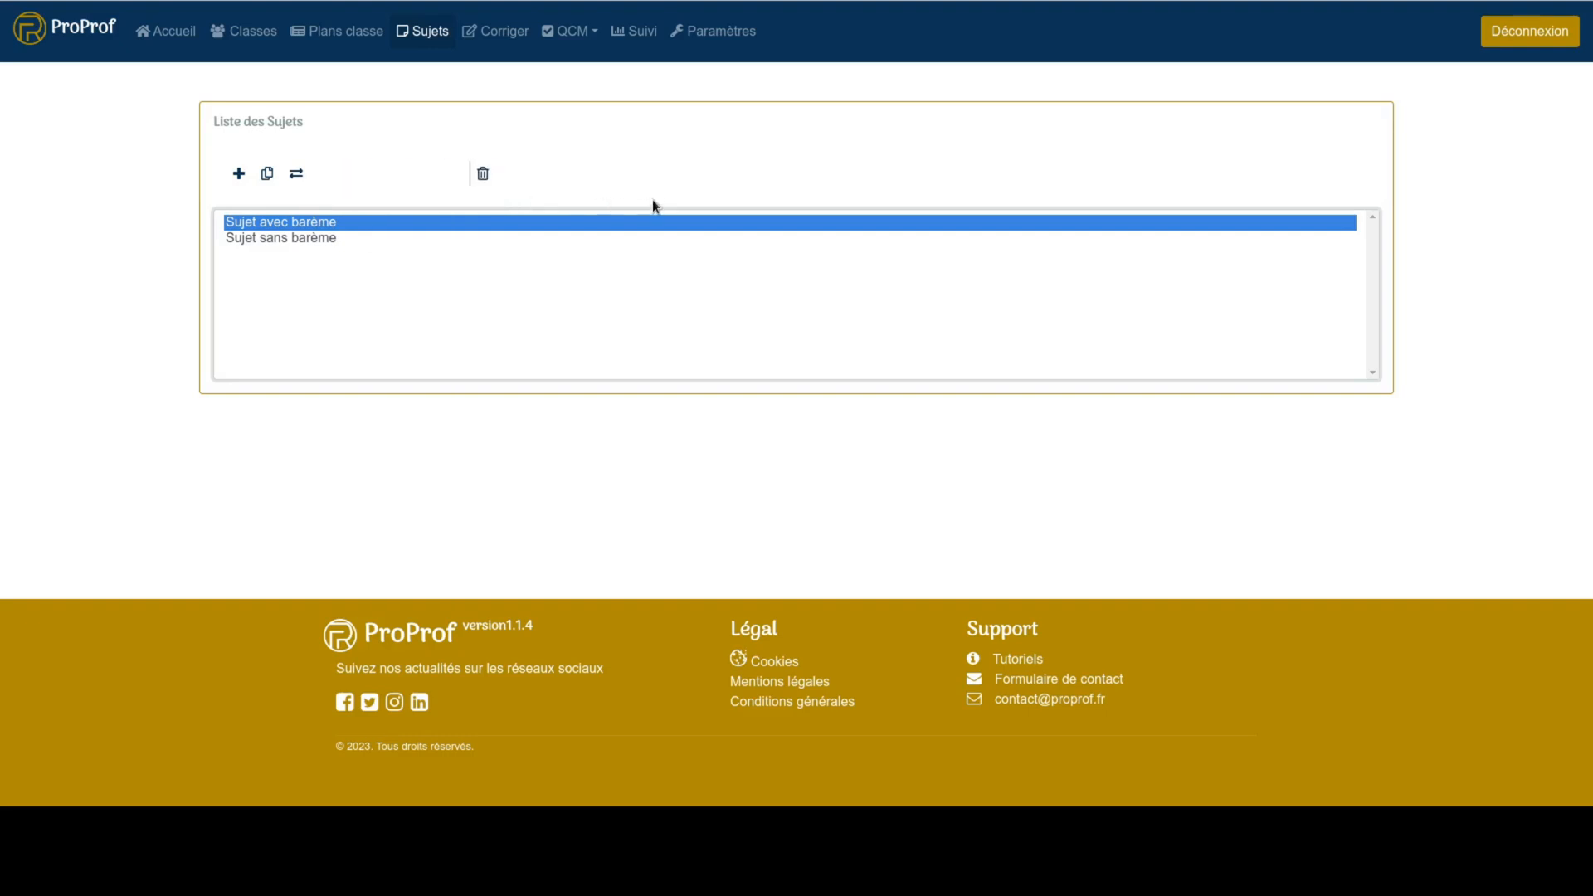
pyautogui.click(501, 43)
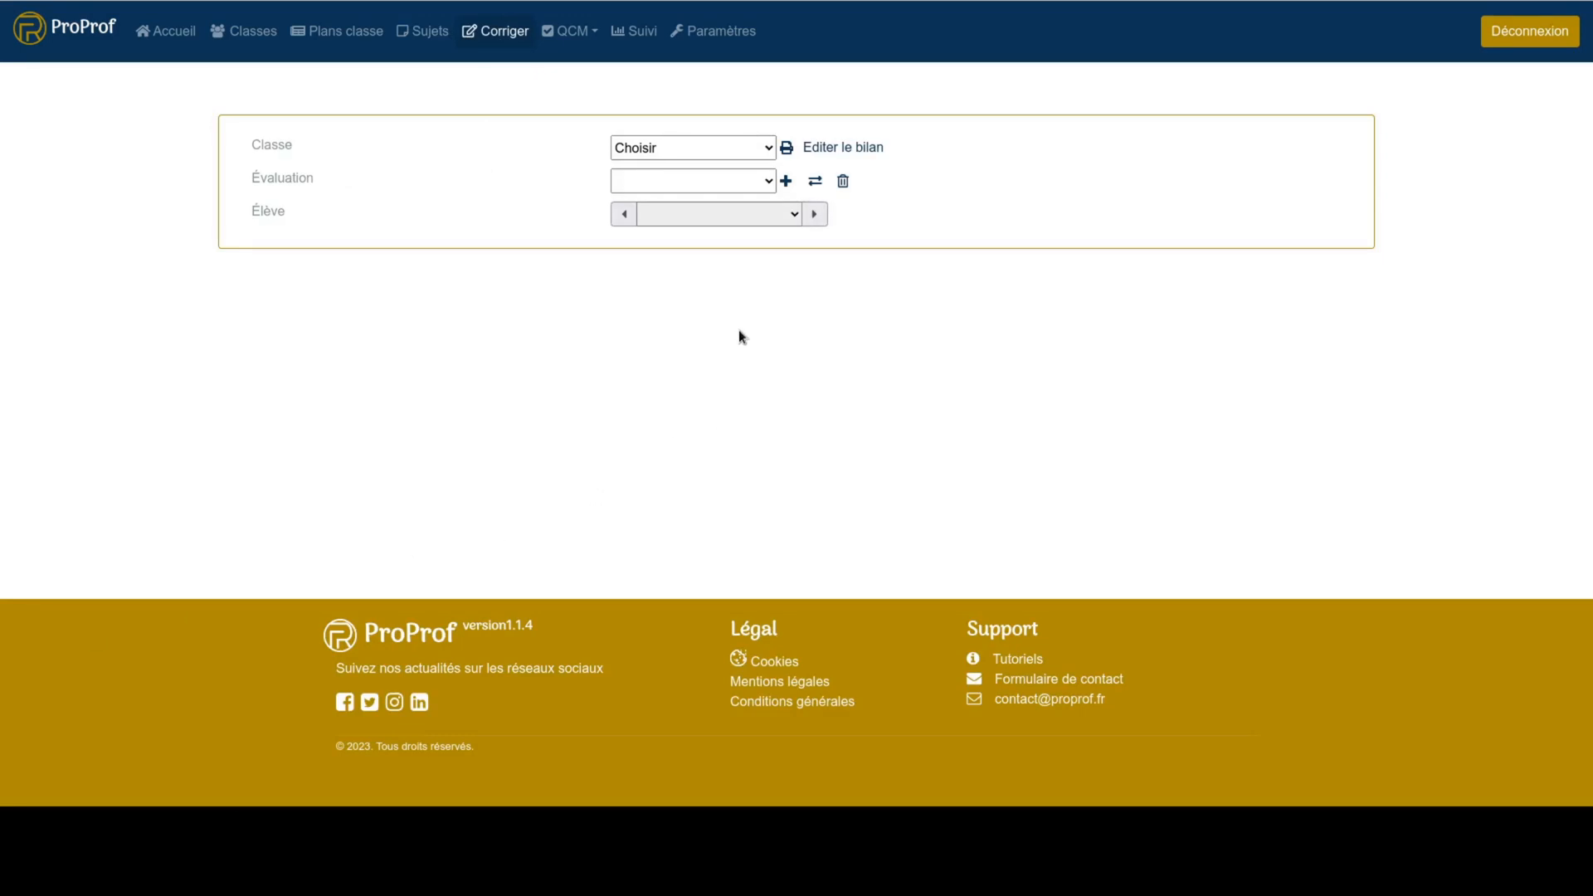
pyautogui.click(795, 184)
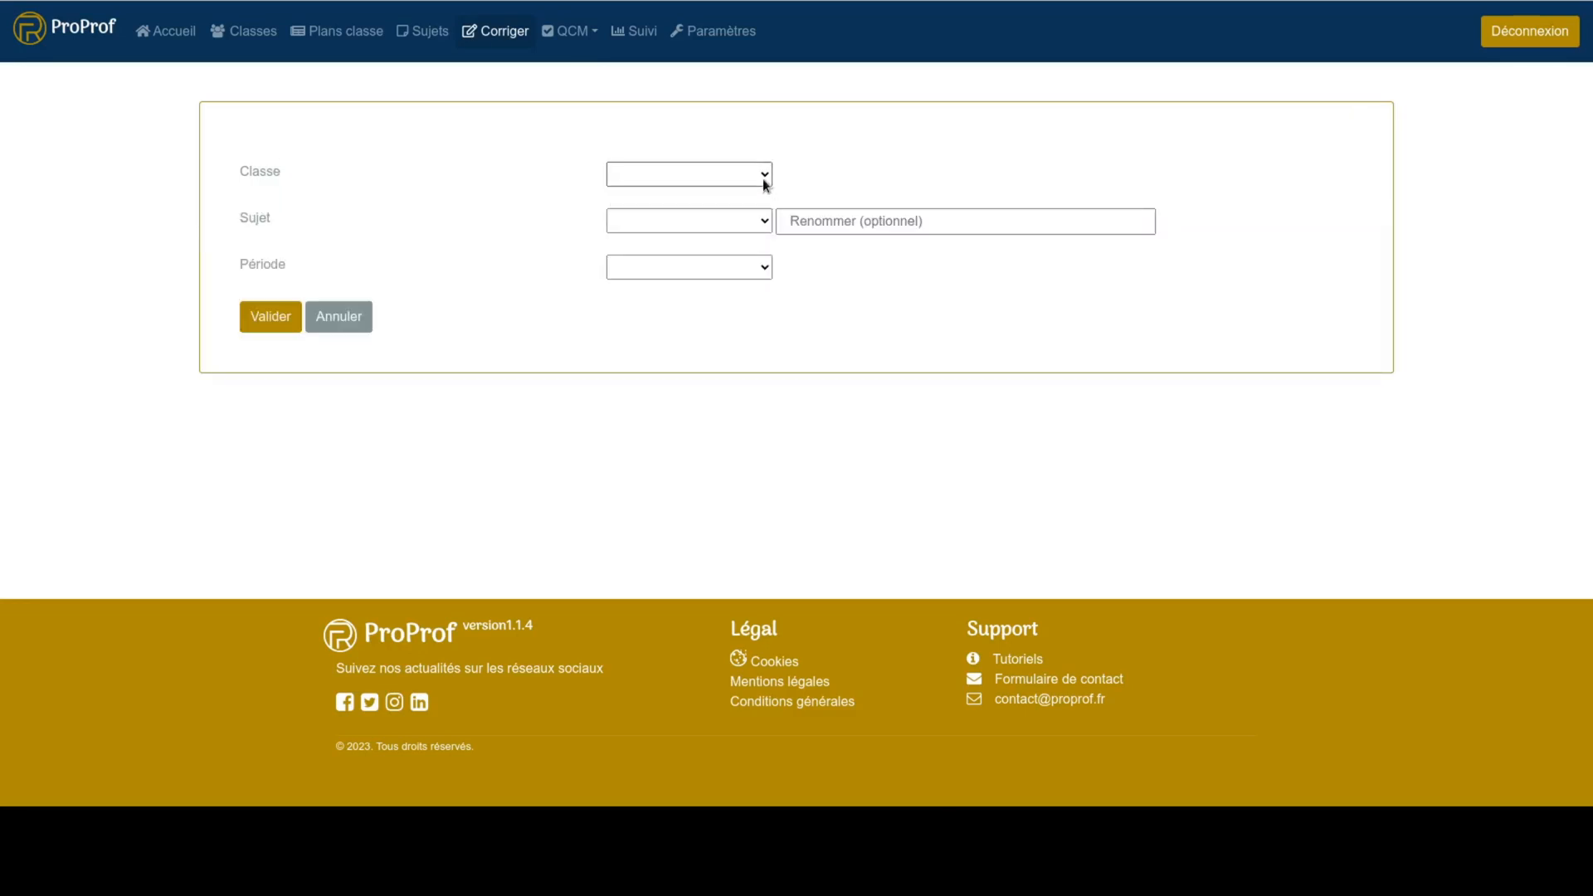
pyautogui.click(741, 243)
pyautogui.click(904, 224)
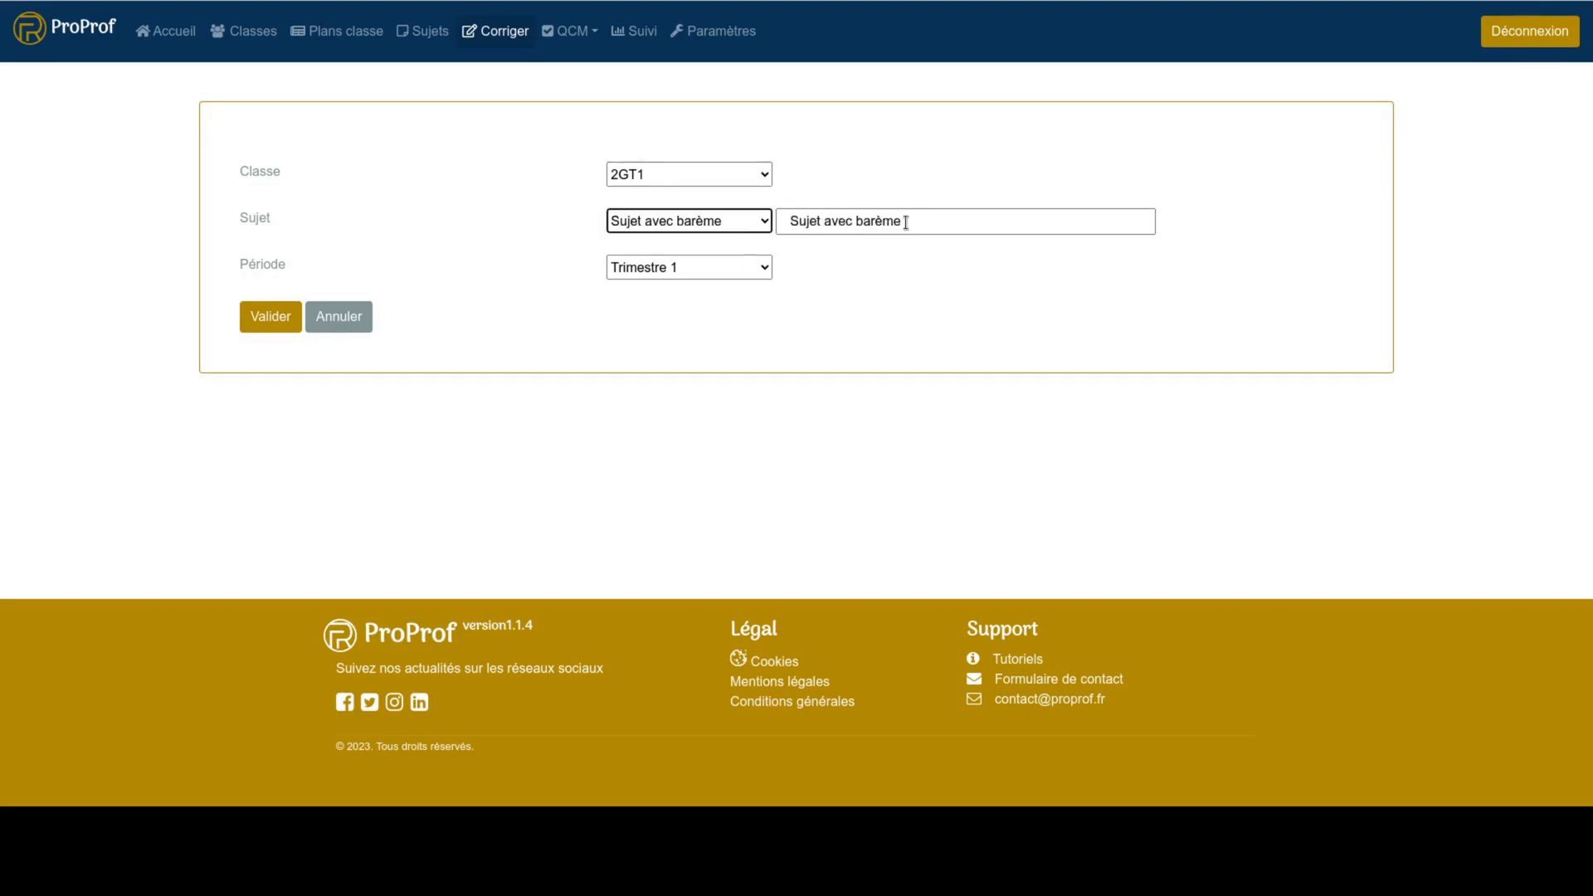
pyautogui.hotkey('ctrl', 'a')
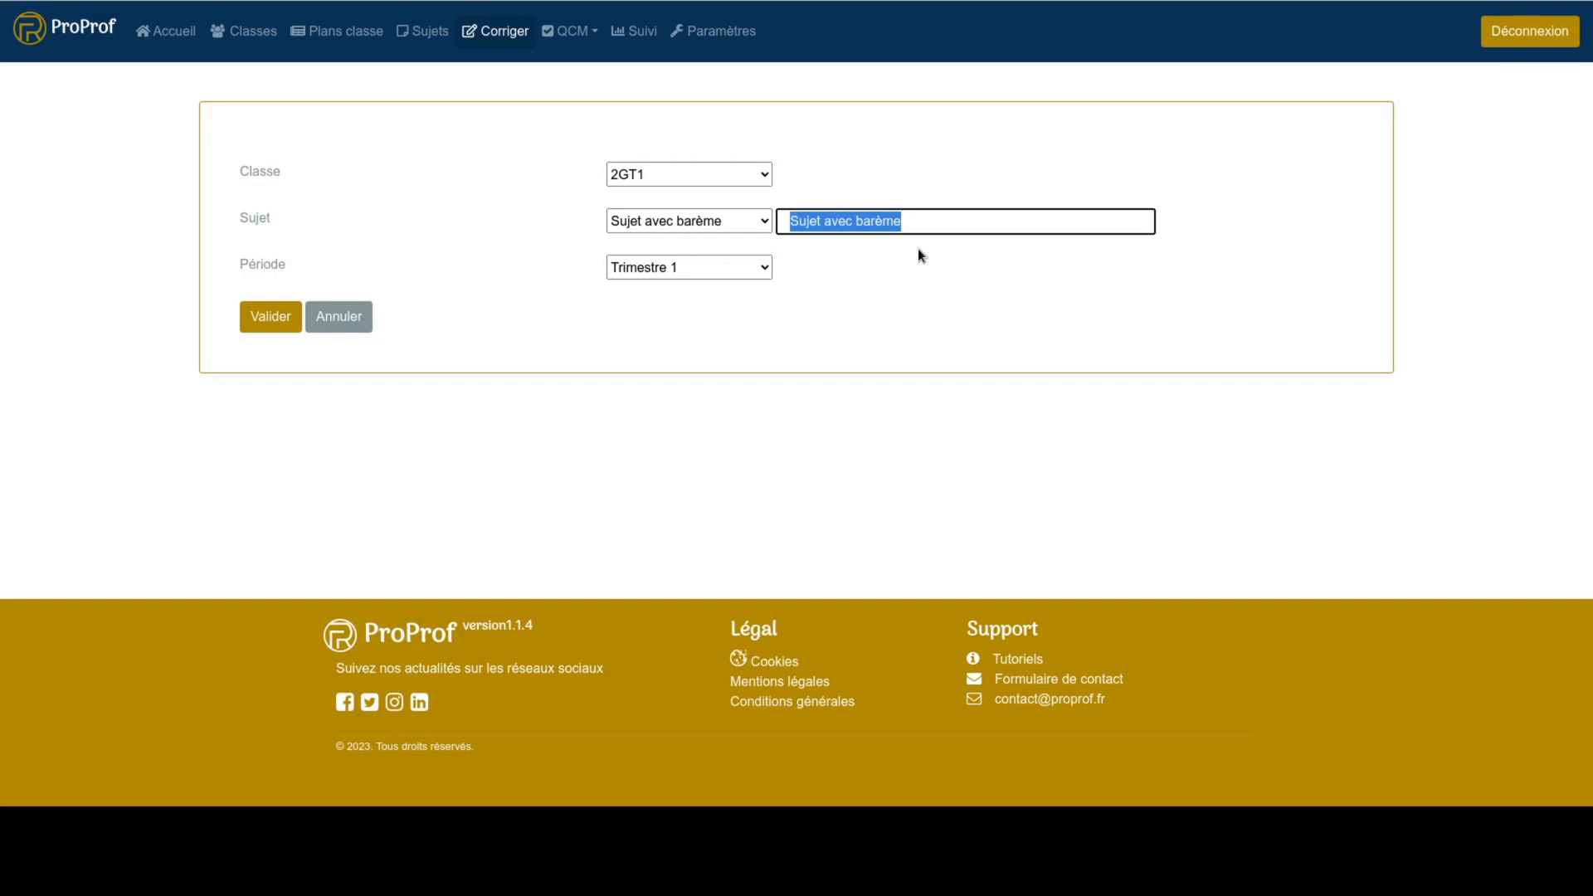
pyautogui.write('Eval')
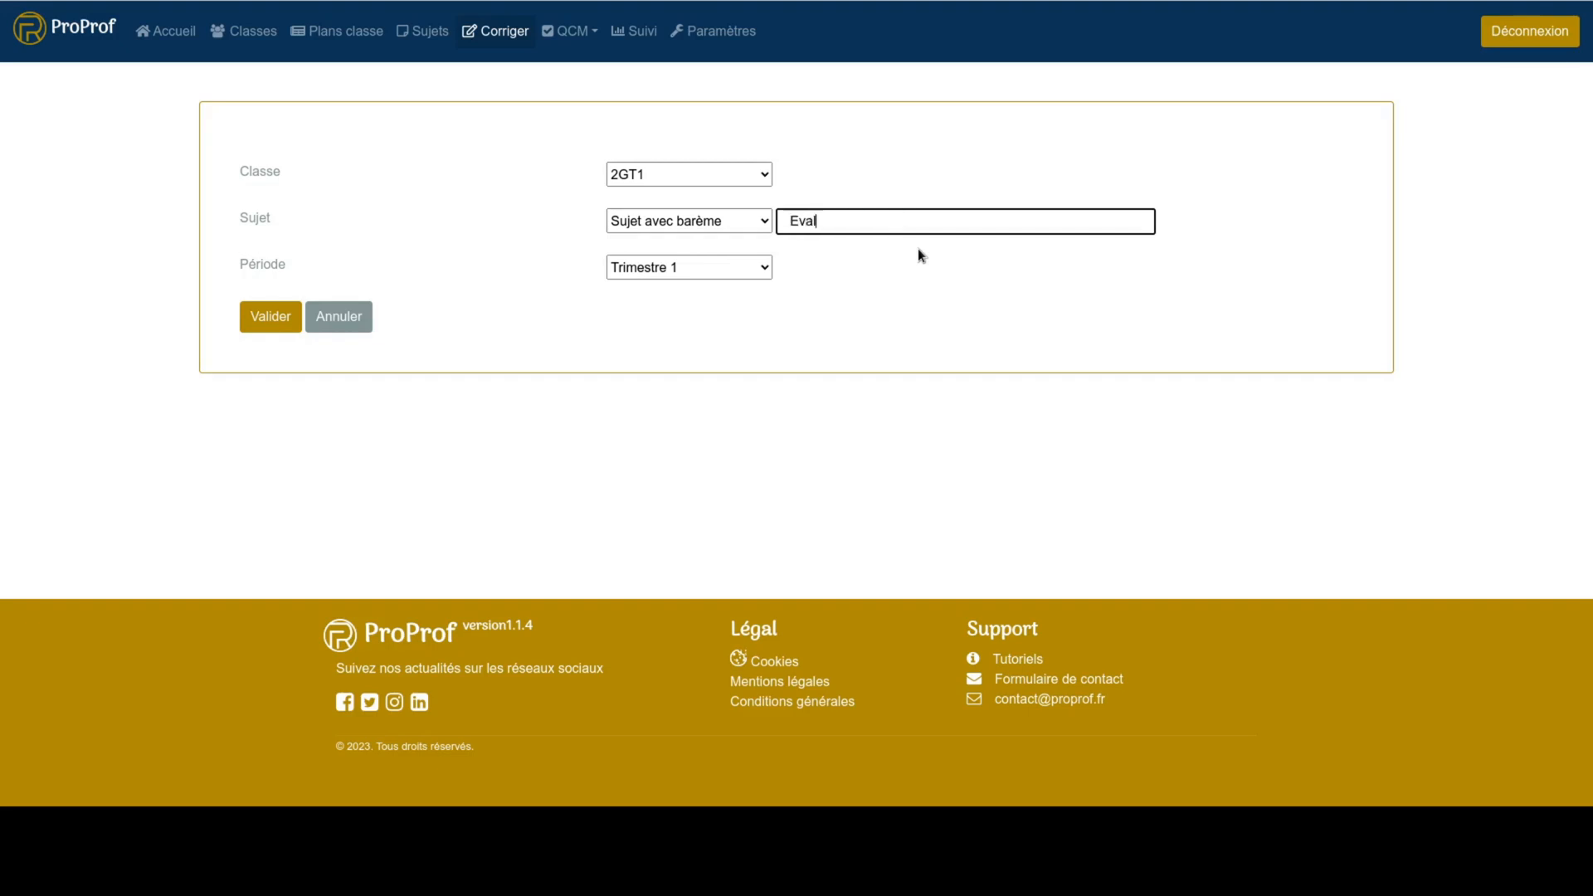
pyautogui.write('uation 2')
pyautogui.click(292, 327)
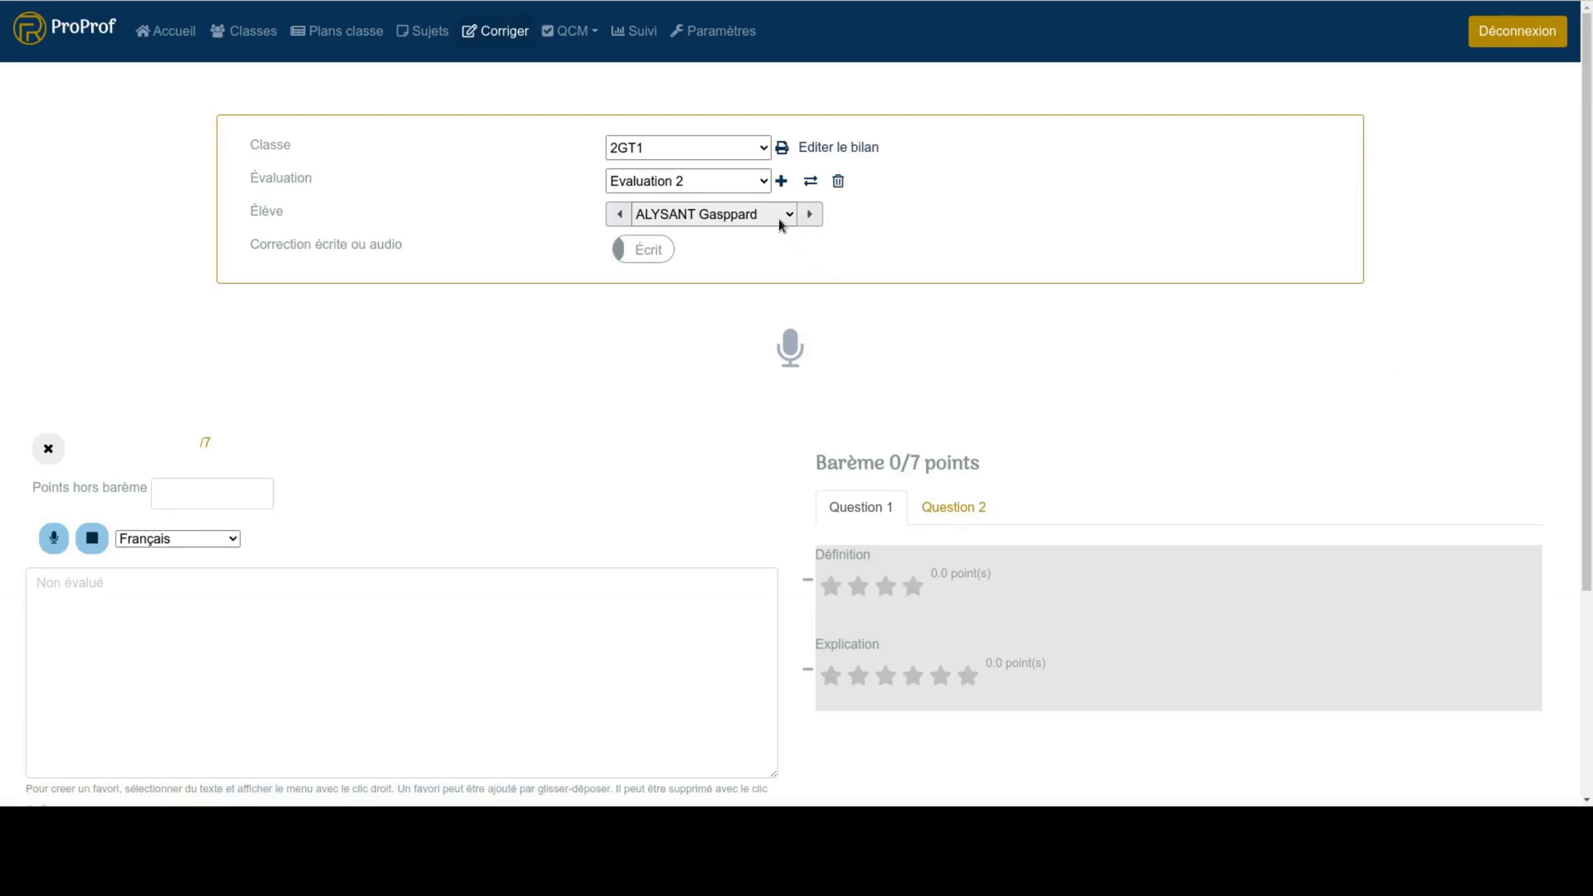
# - Rate the displayed student 3 stars for Définition, 5 stars for Explication and 3 stars for the question 2 competence
pyautogui.click(1013, 343)
pyautogui.click(886, 589)
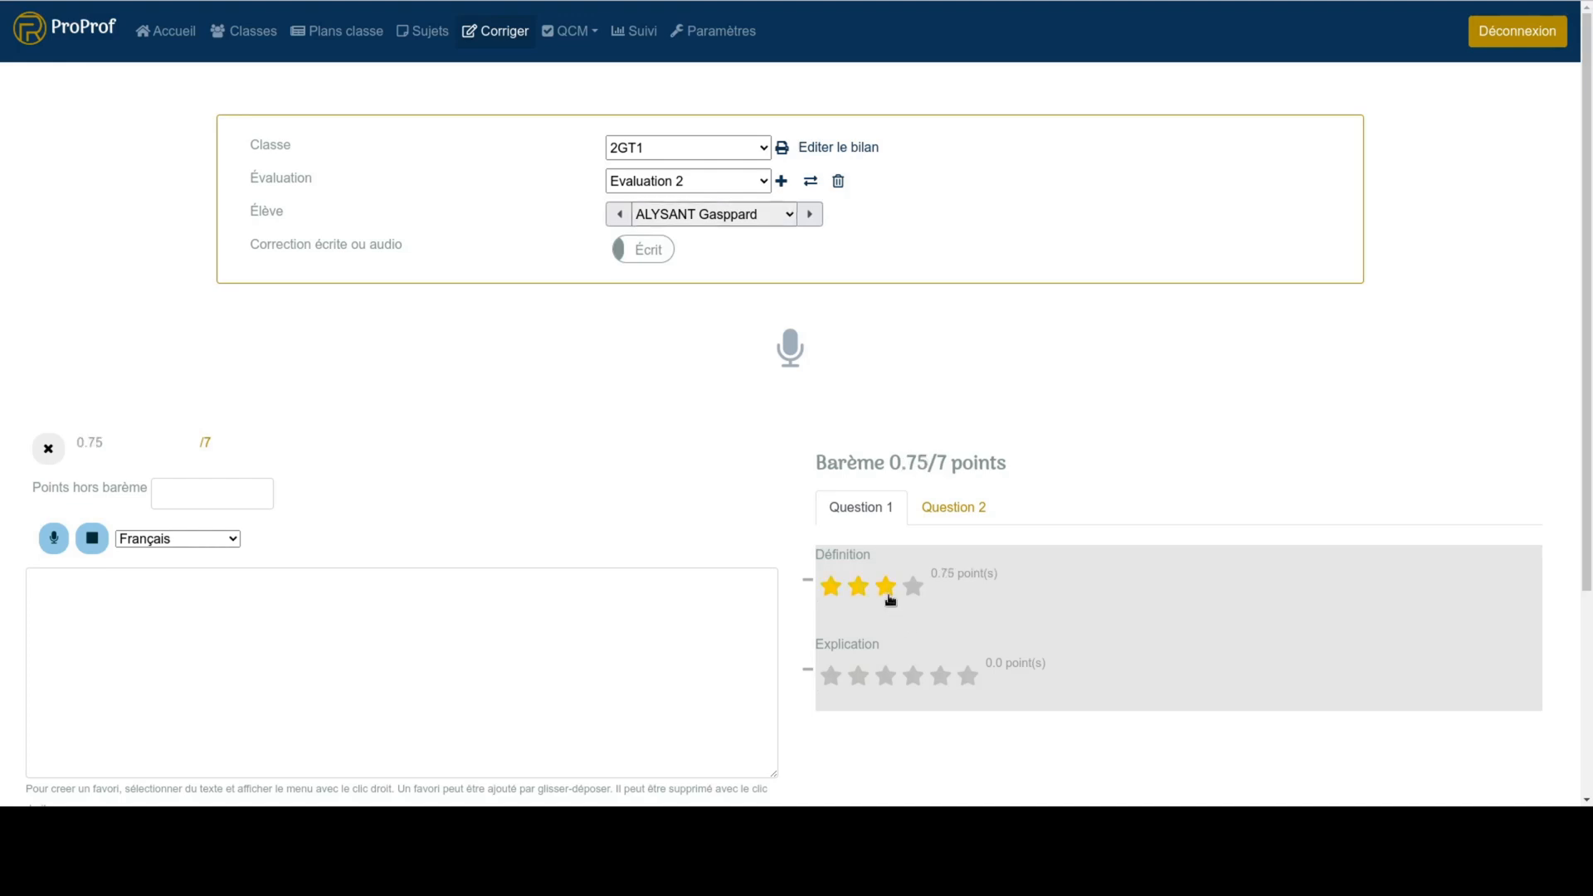
pyautogui.click(940, 676)
pyautogui.click(953, 508)
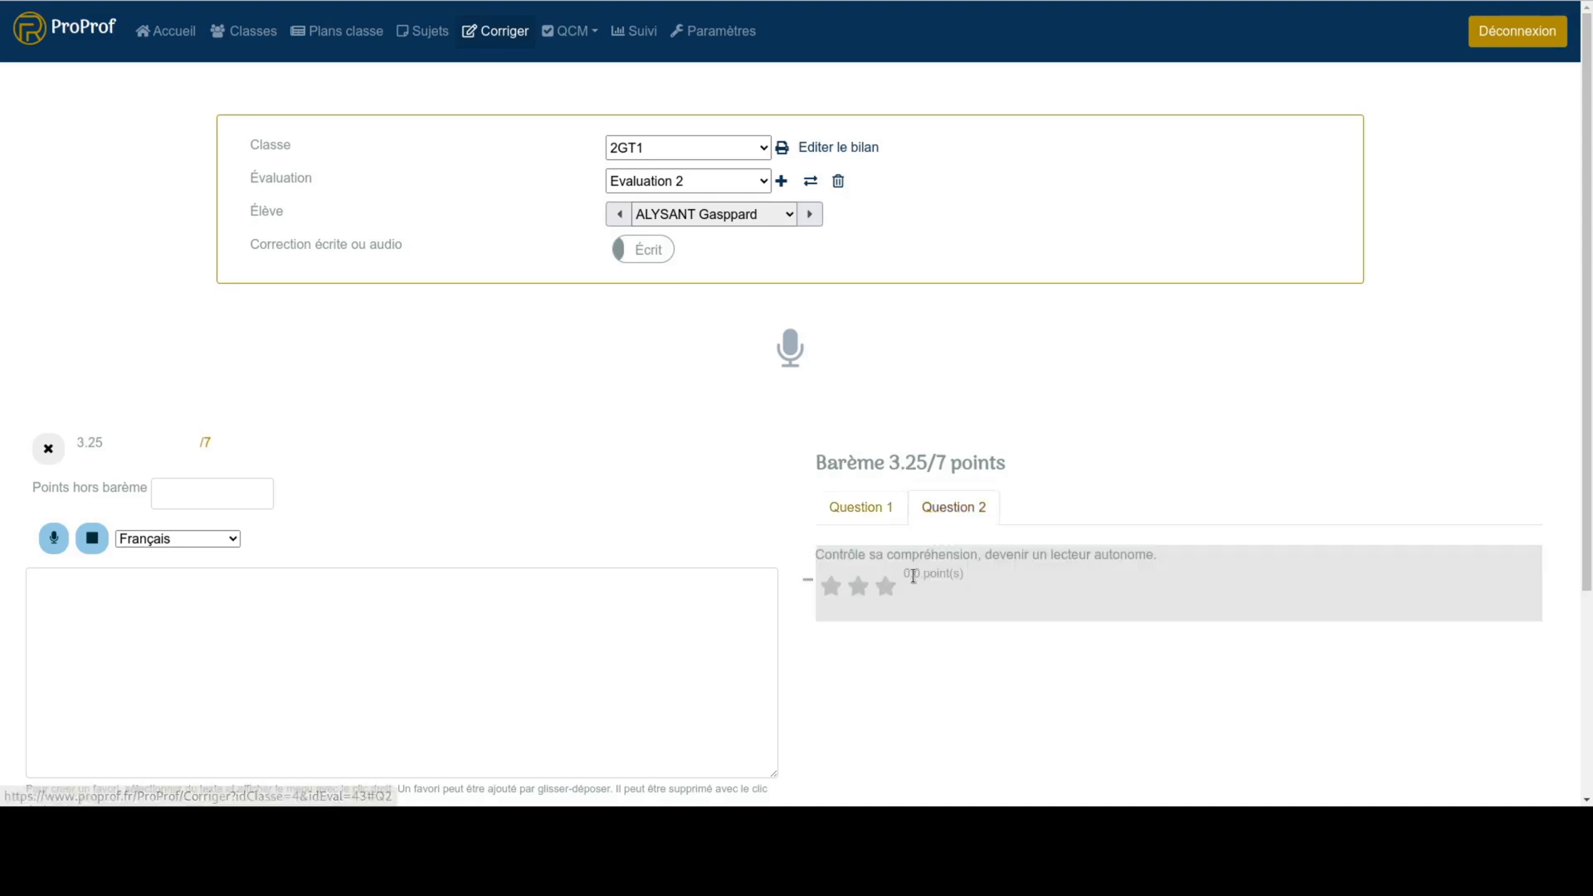
pyautogui.click(887, 588)
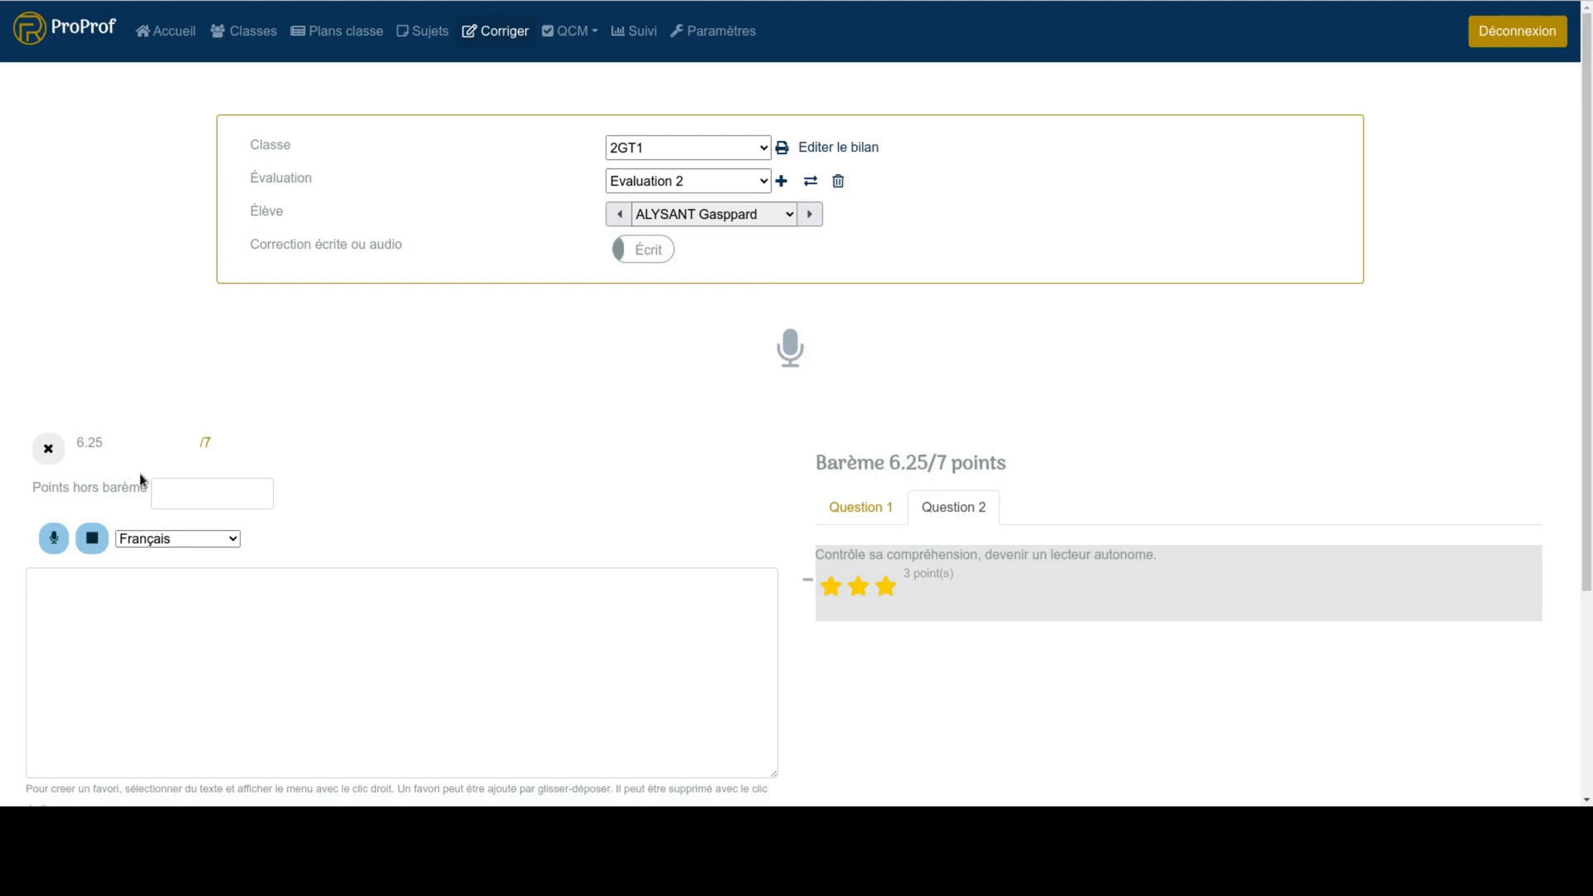
# - Enter 0.5 as the student's points outside the barème
pyautogui.click(179, 493)
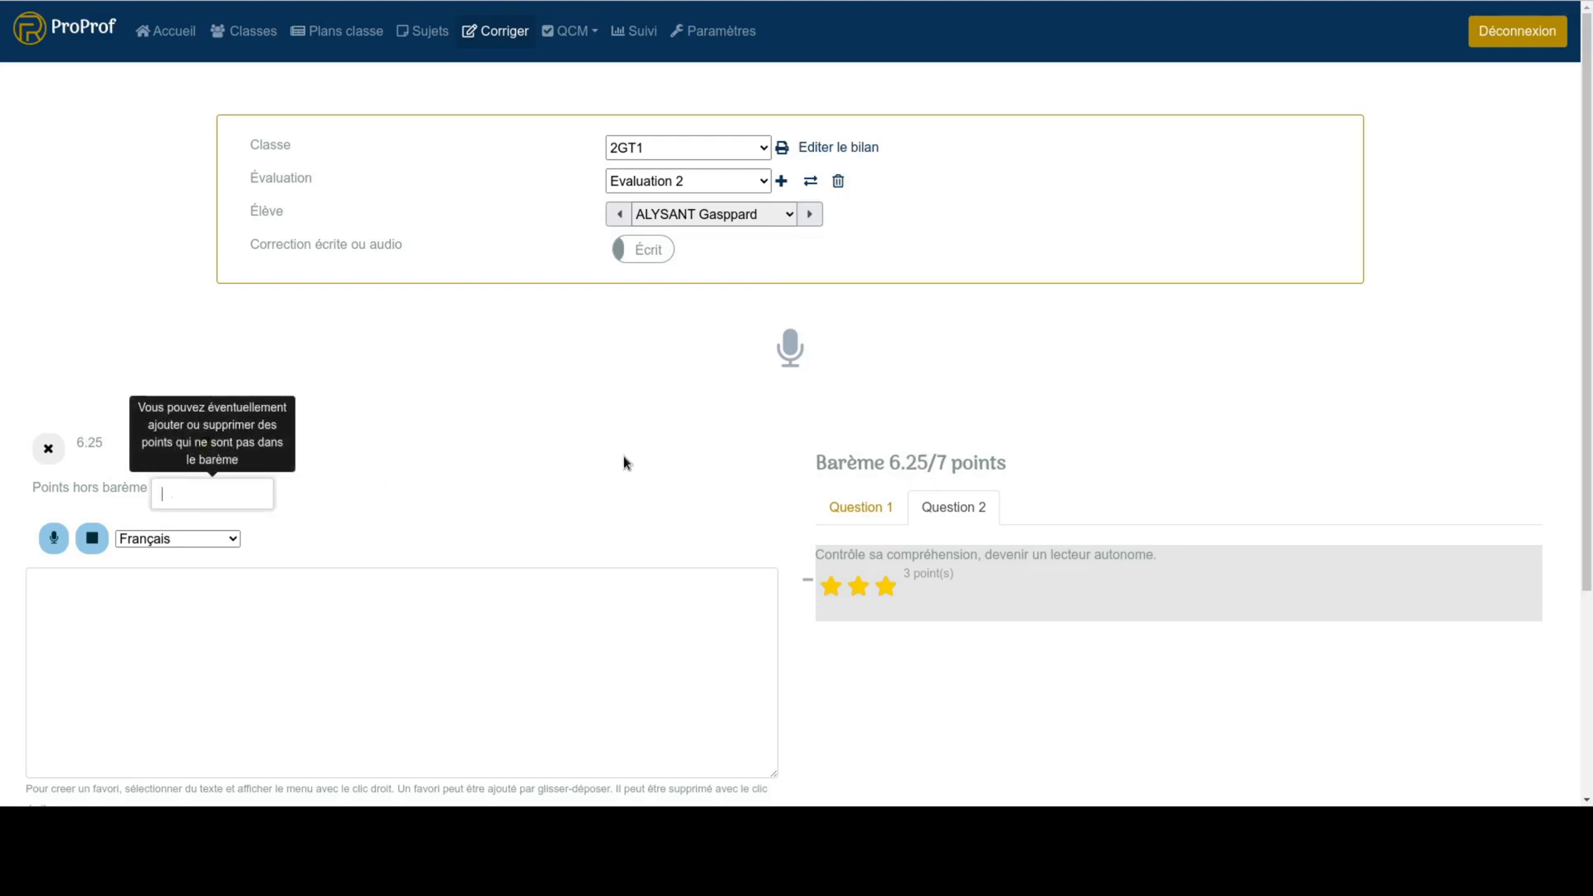
pyautogui.write('0.5')
pyautogui.click(450, 484)
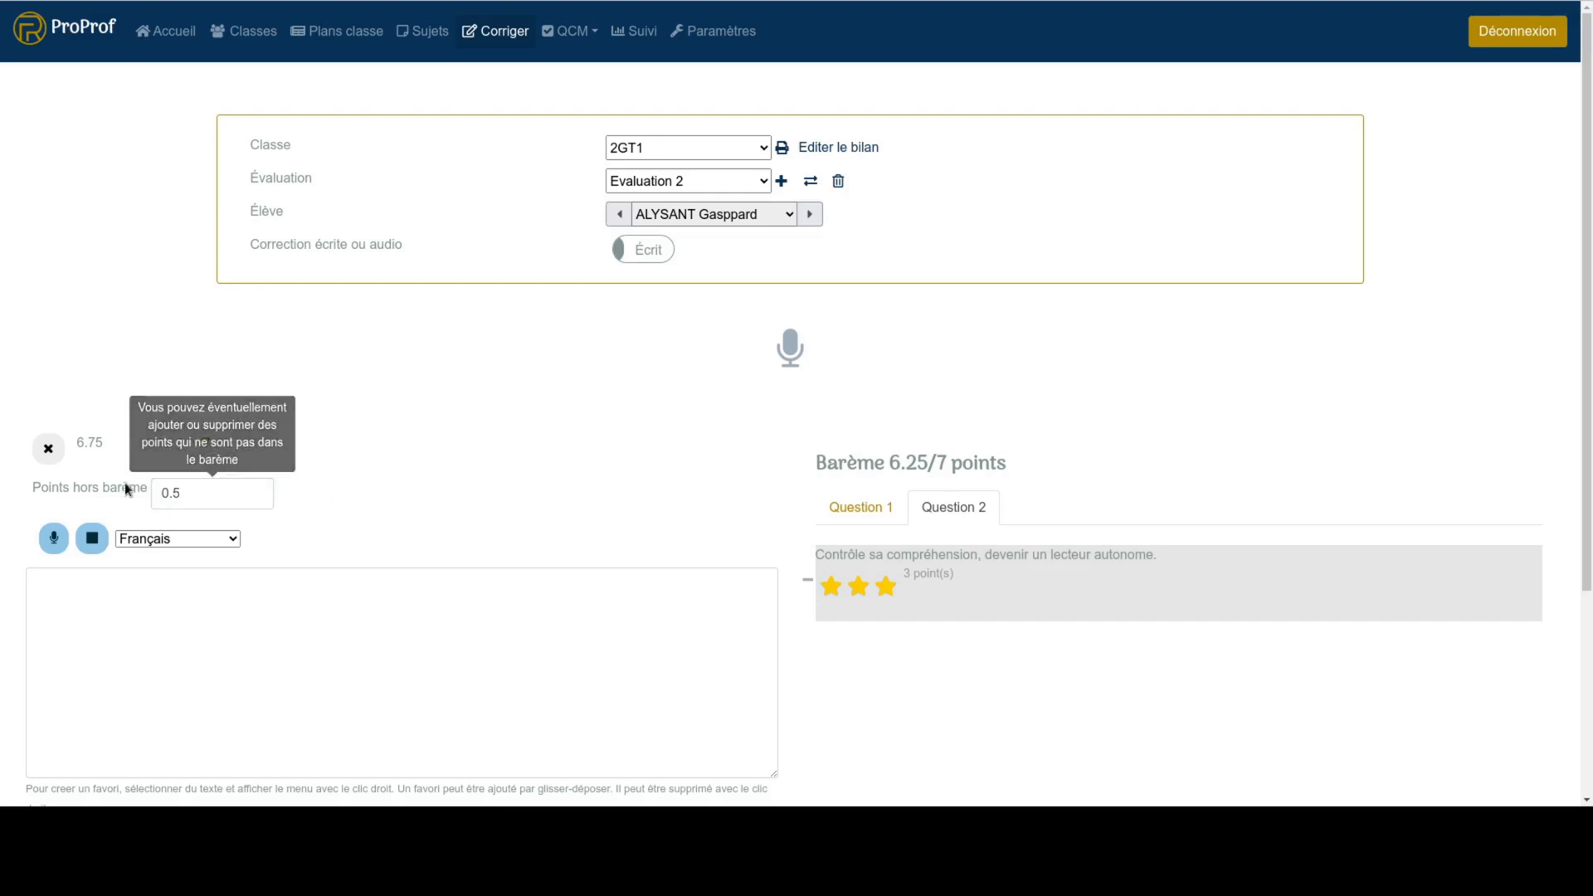
# - Try negative adjustments of -0.5 and -1 for the student's points outside the barème
pyautogui.click(155, 493)
pyautogui.write('-')
pyautogui.moveTo(224, 494); pyautogui.dragTo(136, 496)
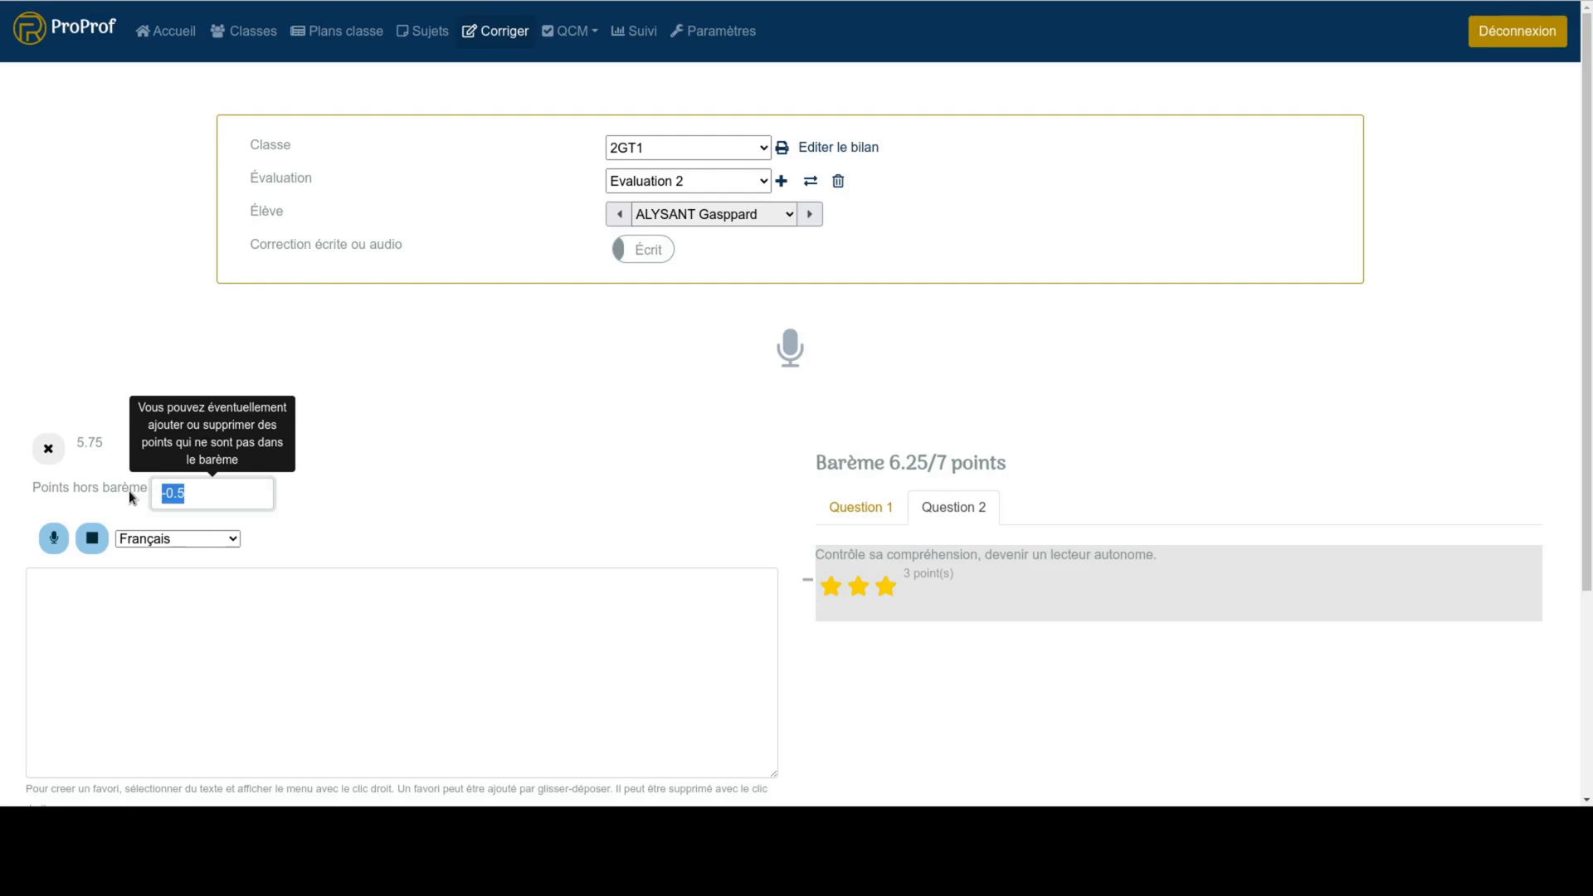
pyautogui.write('-1')
pyautogui.click(589, 581)
# - Set the student's points outside the barème to -0
pyautogui.click(194, 494)
pyautogui.press('BackSpace')
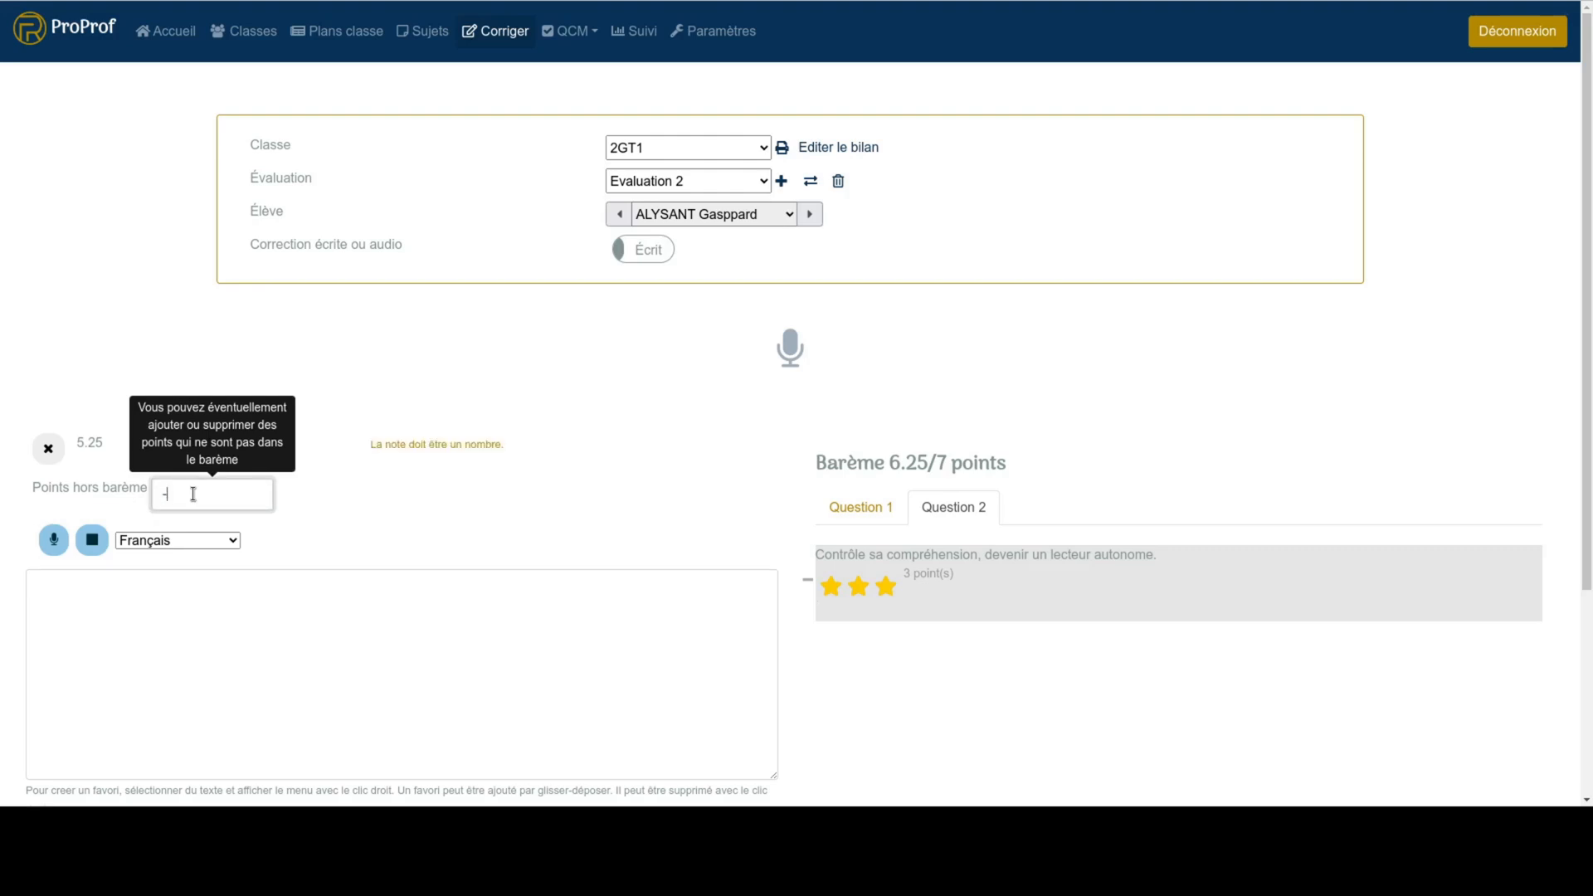
pyautogui.write('0')
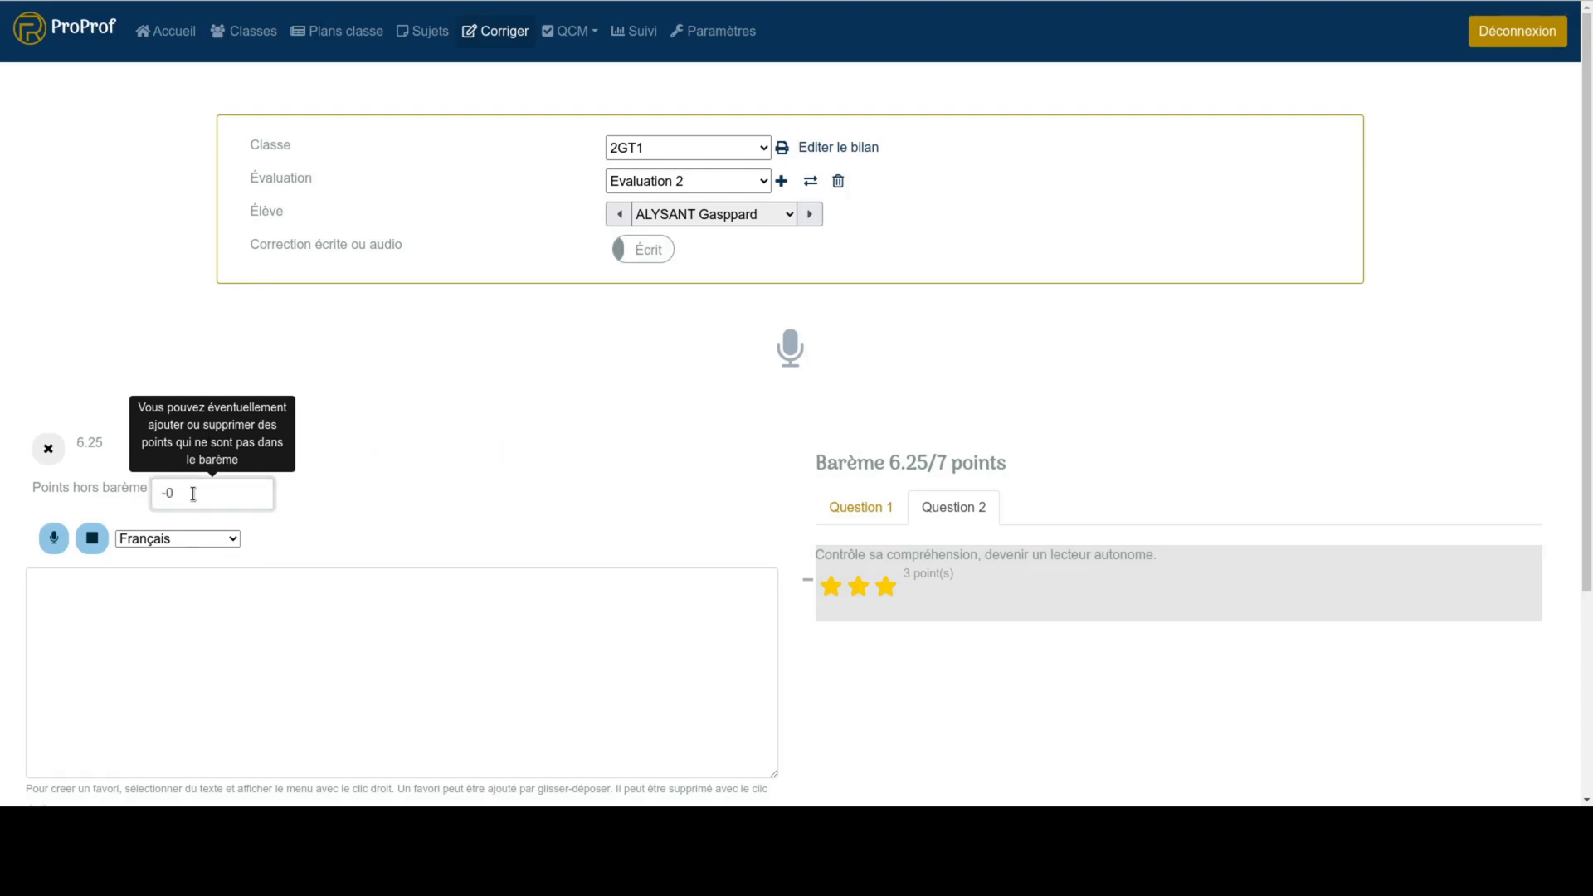
pyautogui.write('.5')
# - Set the student's points outside the barème to -0.5
pyautogui.click(111, 650)
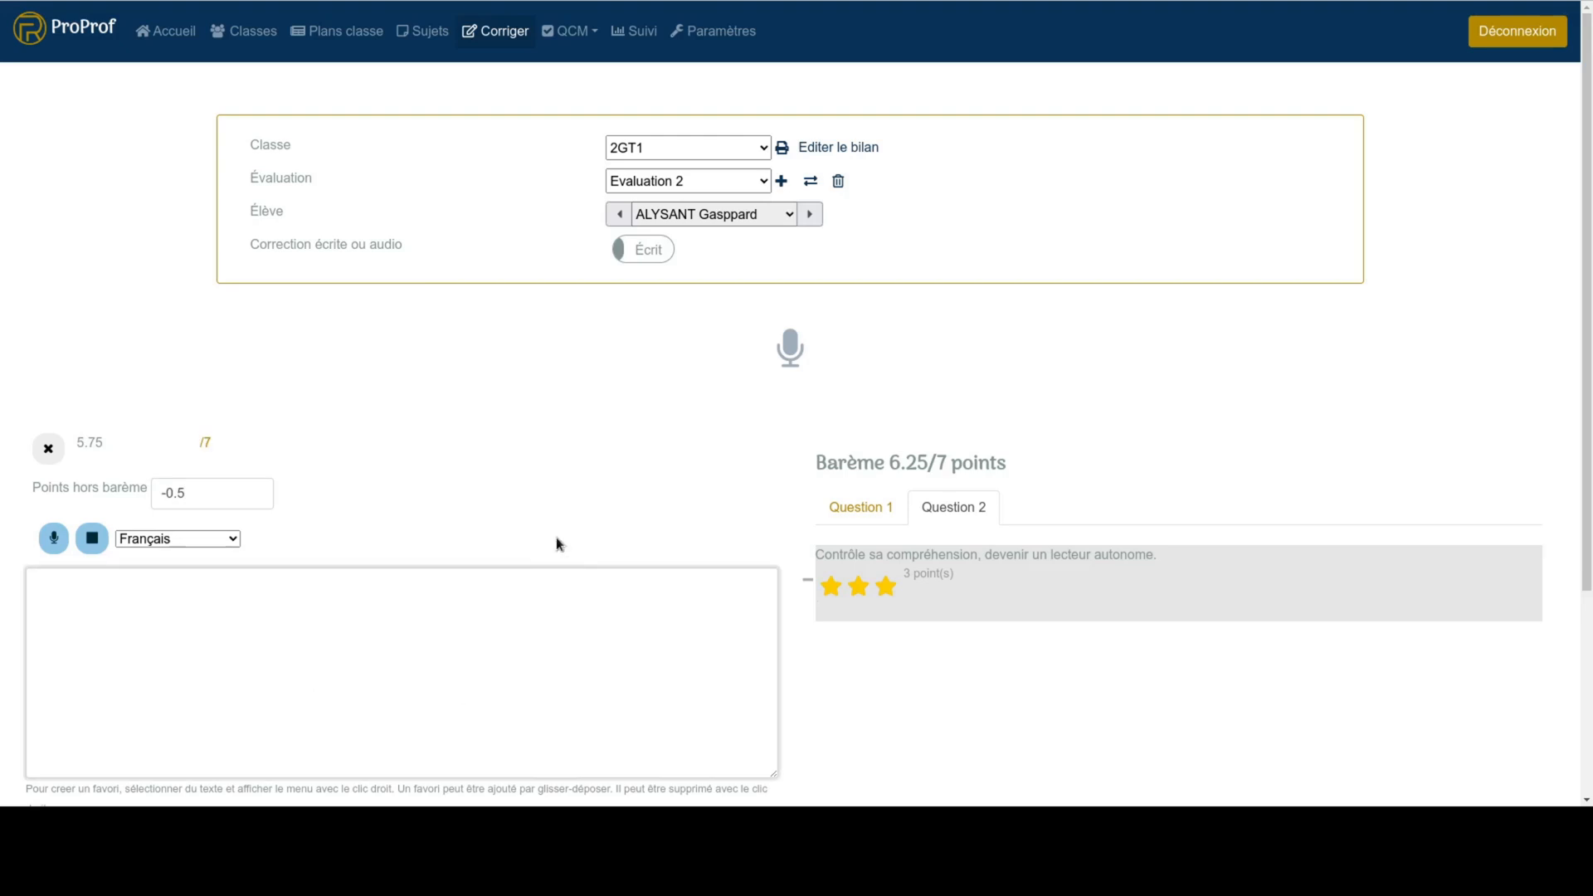
# - Dictate the comment "Excellent travail, continue ainsi." in French, stop dictation and append the favourite "Bon travail."
pyautogui.scroll(-1, 556, 544)
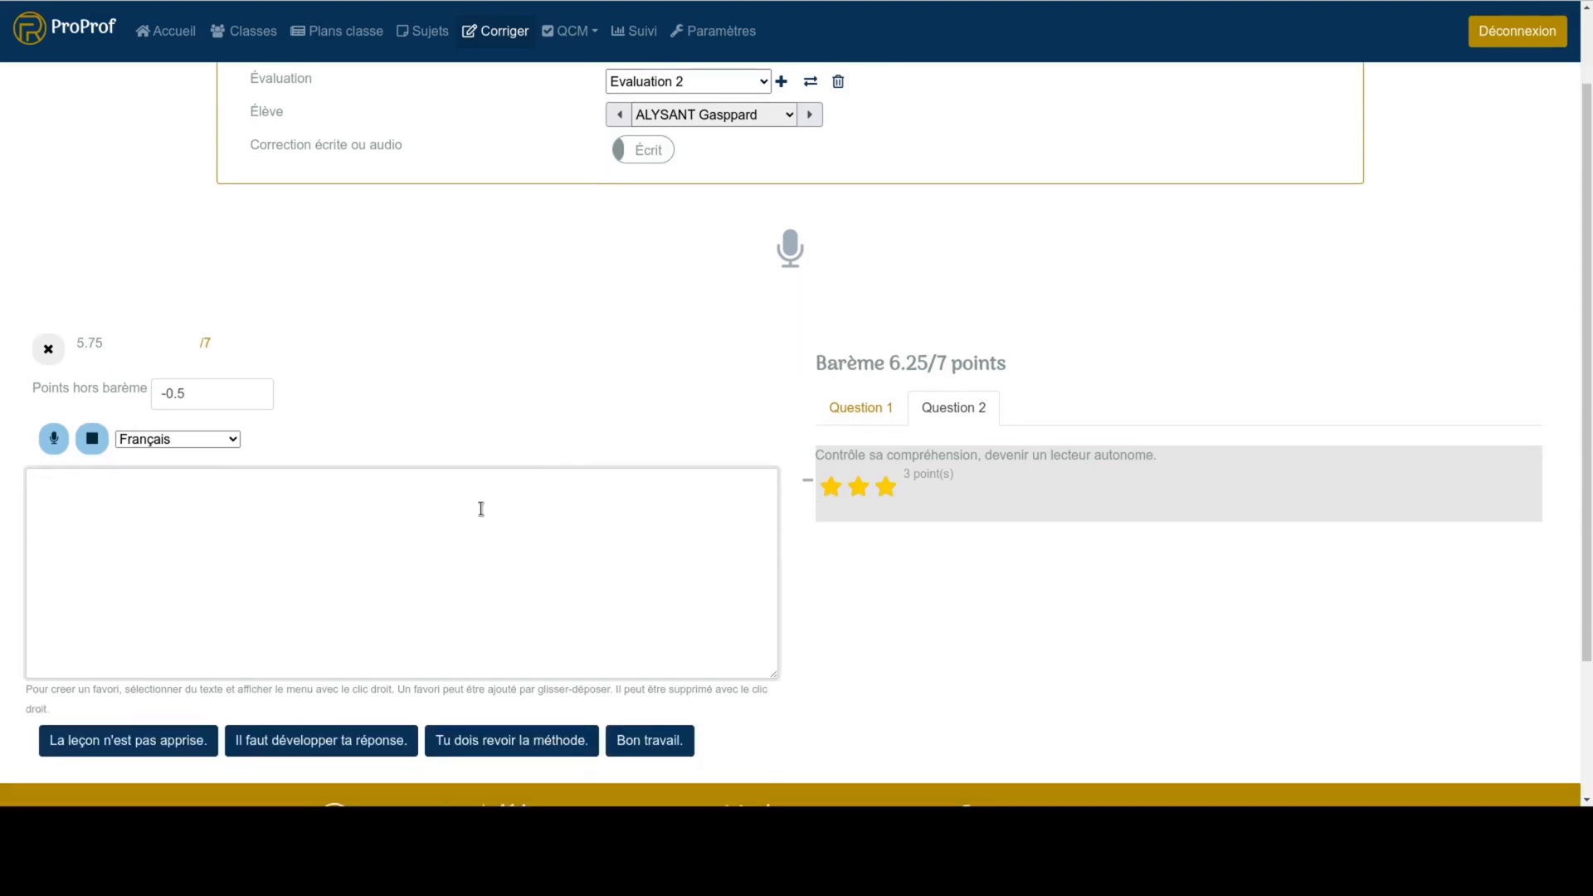
pyautogui.click(54, 439)
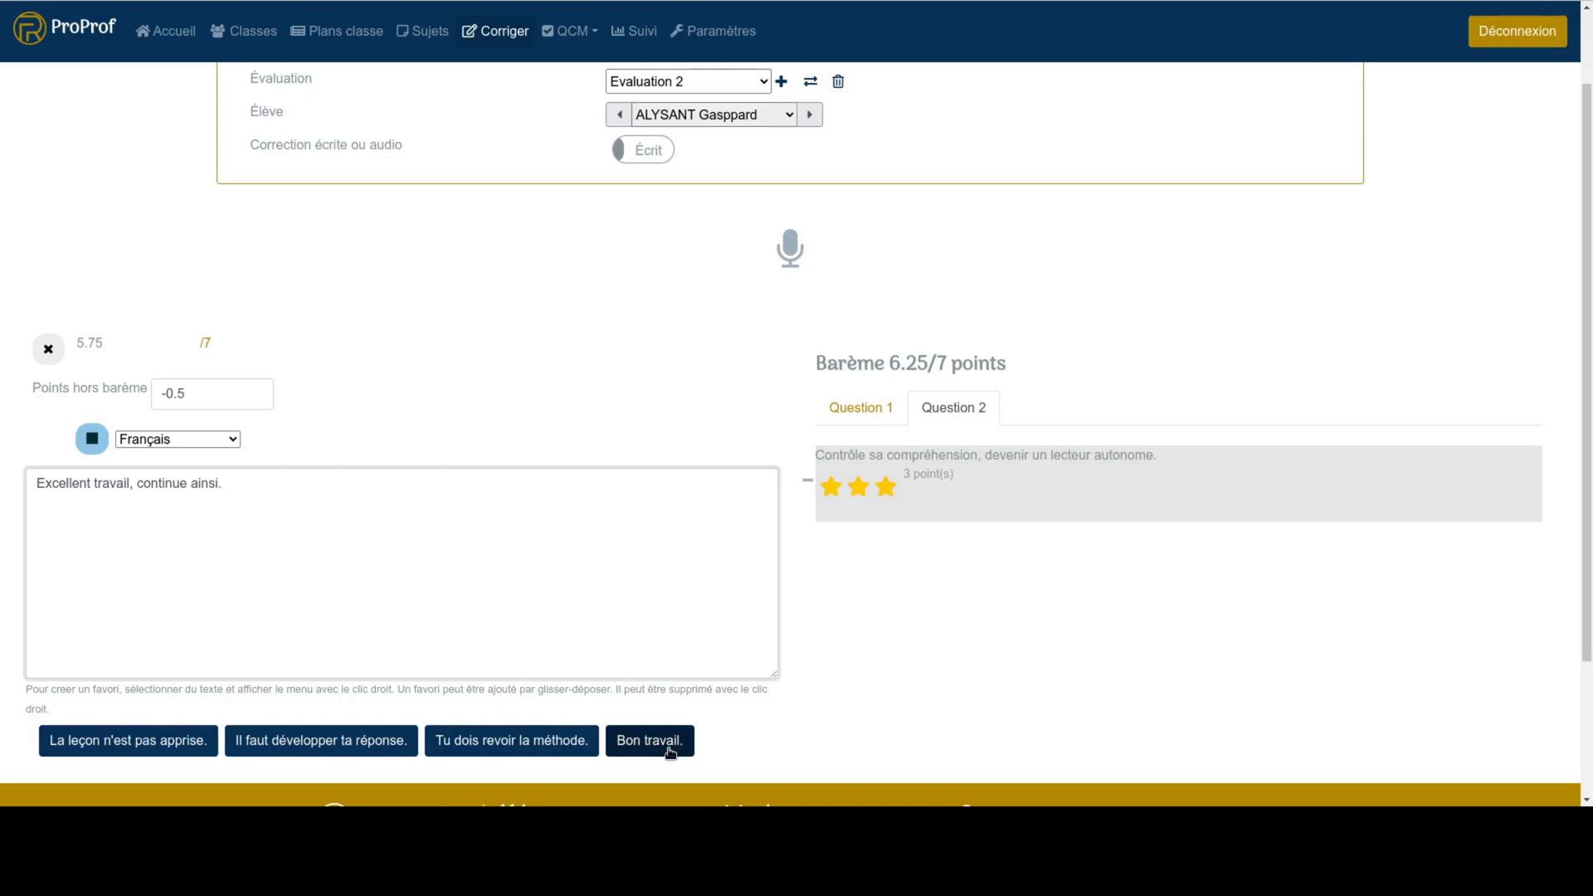
pyautogui.click(96, 451)
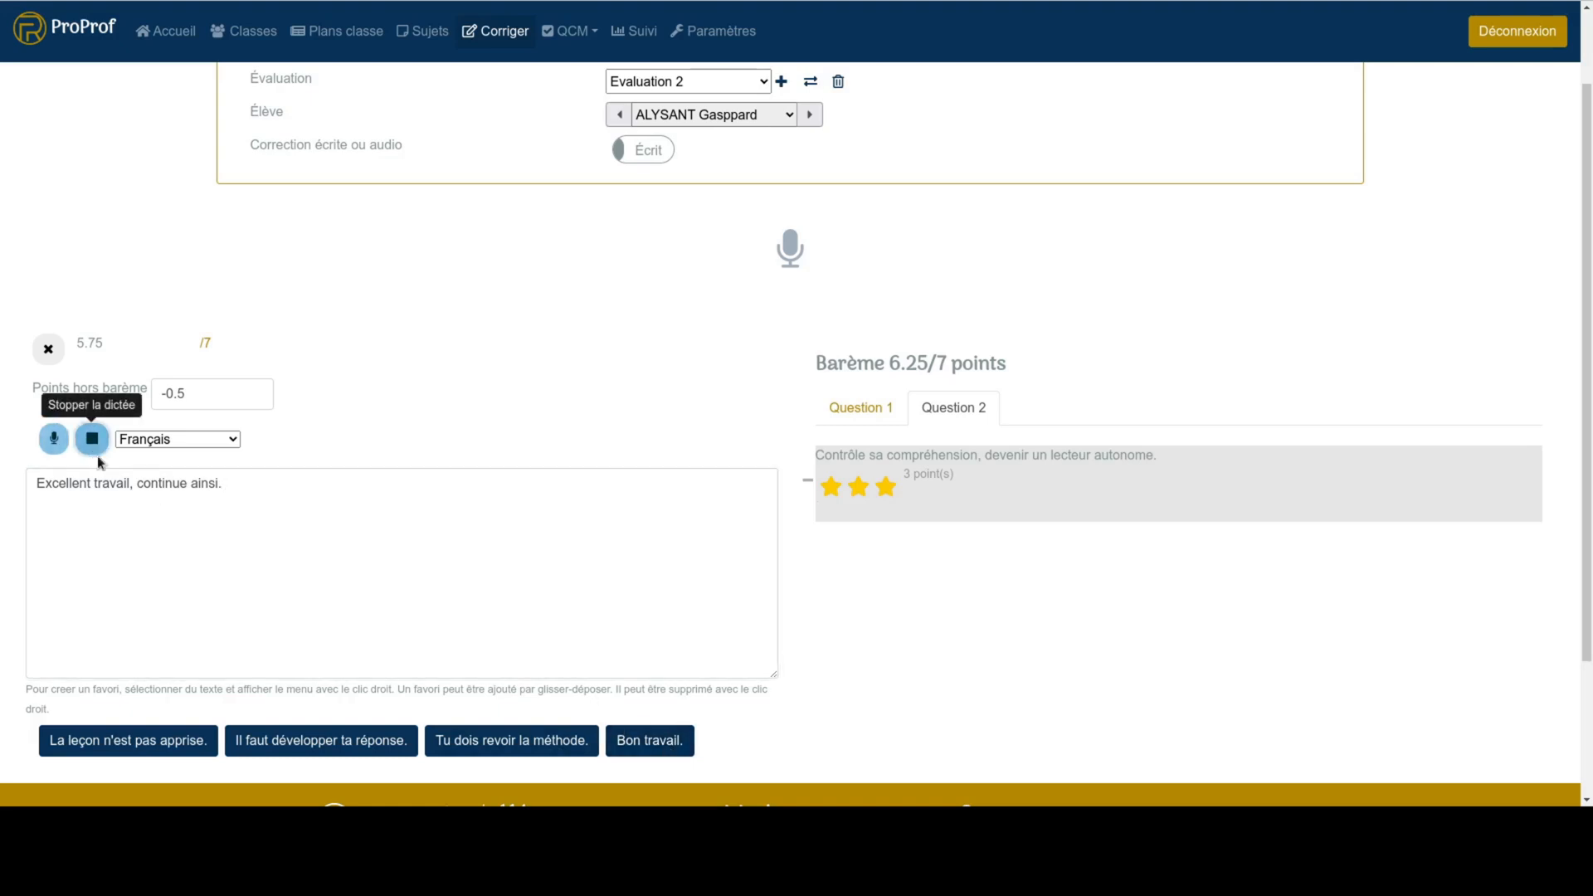
pyautogui.moveTo(644, 739); pyautogui.dragTo(295, 590)
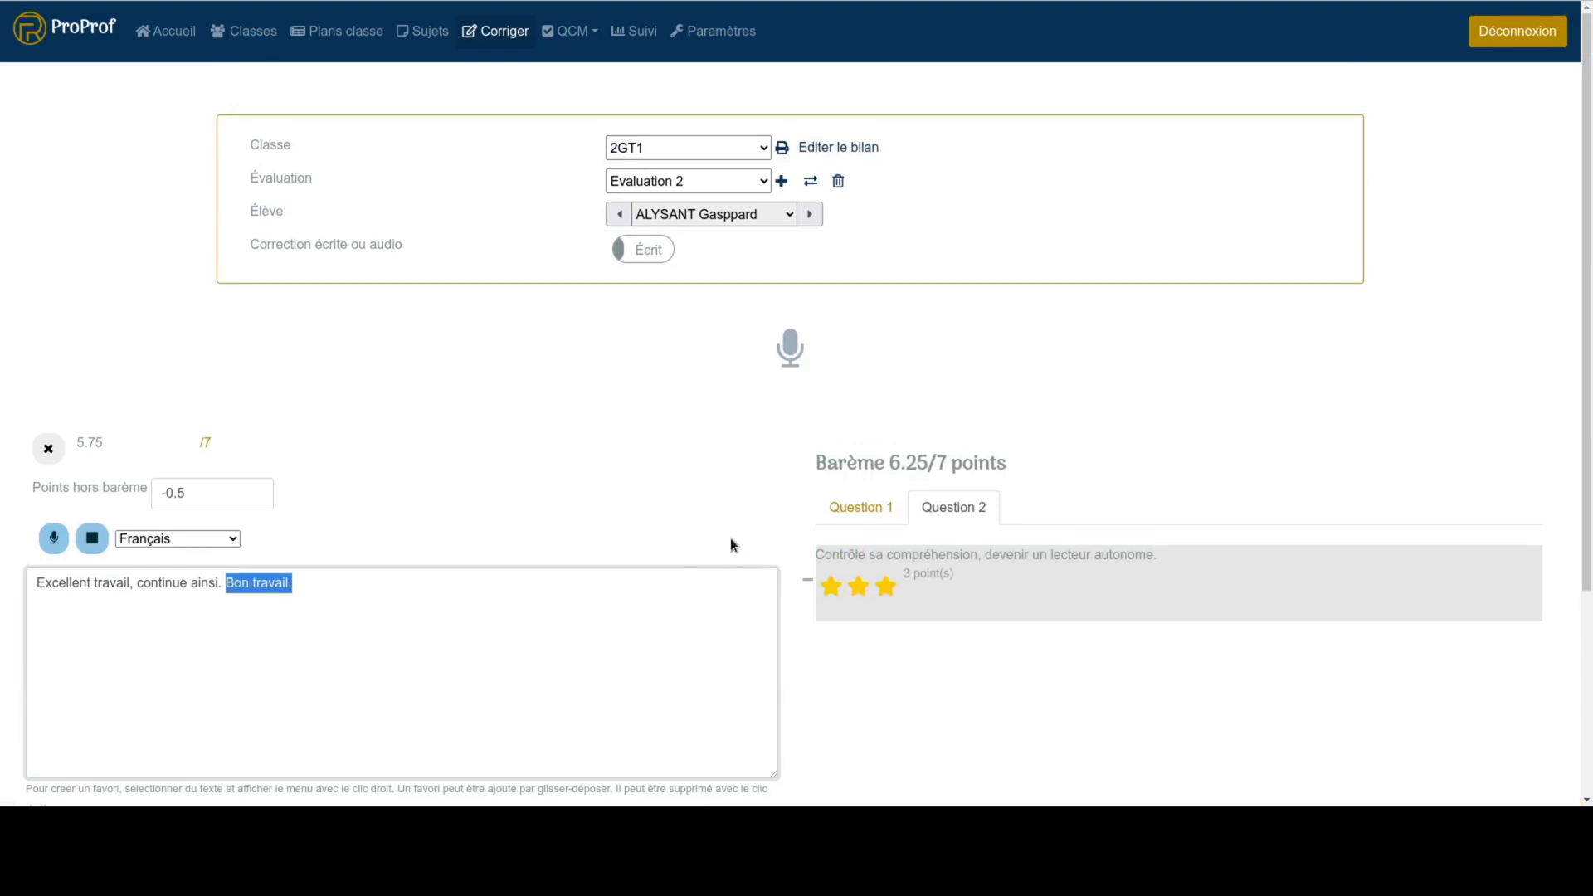
# - Save the comment's sentence "Excellent travail, continue ainsi." as a favourite comment
pyautogui.scroll(-1, 730, 547)
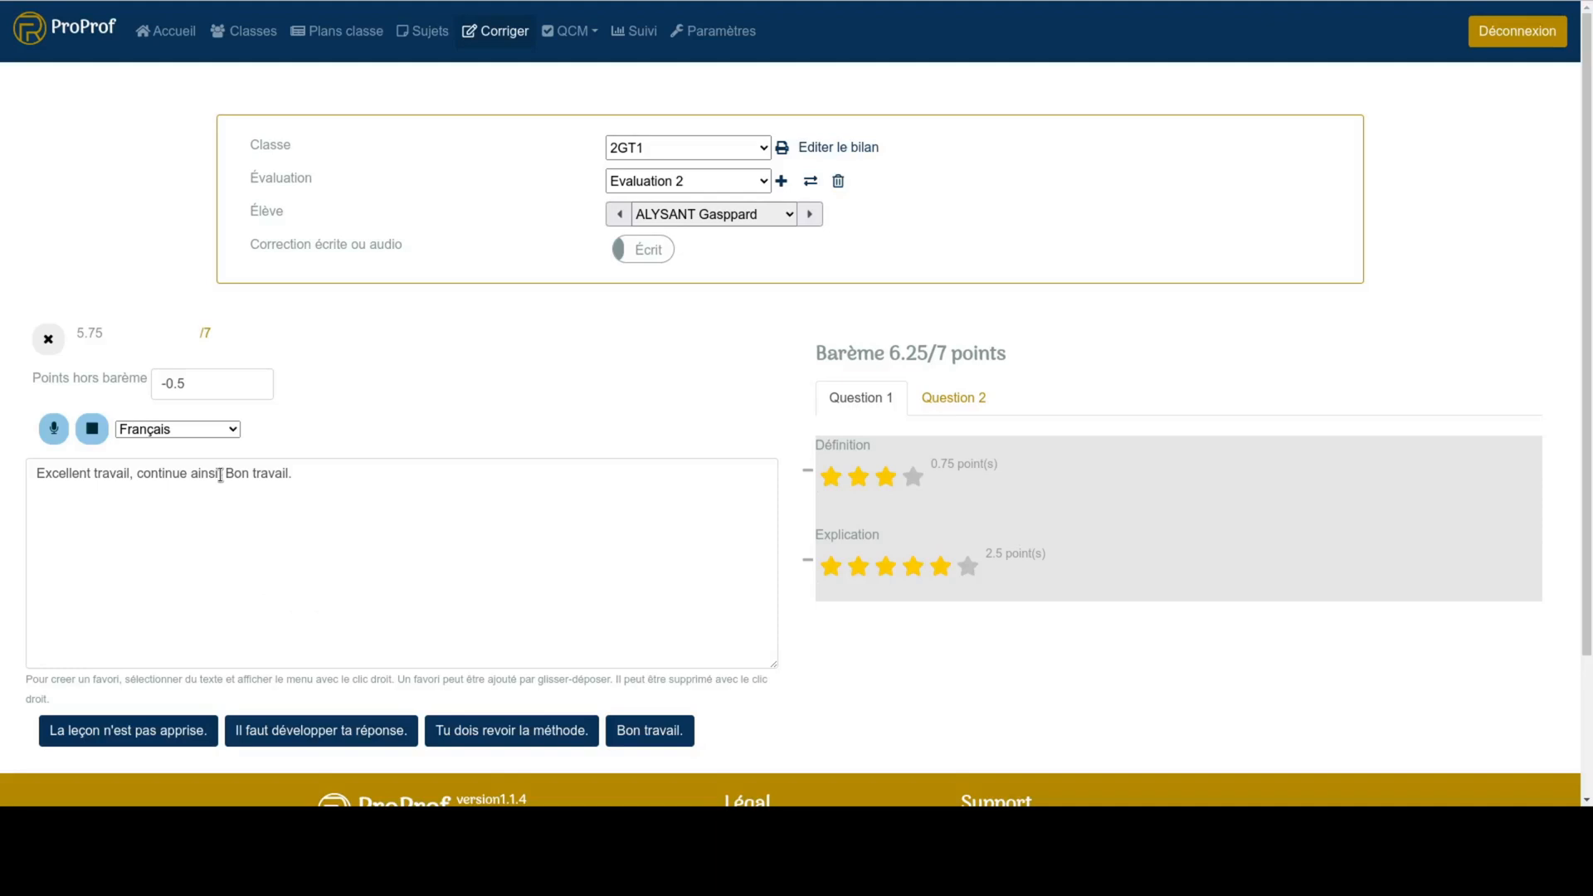
pyautogui.moveTo(222, 475); pyautogui.dragTo(27, 470)
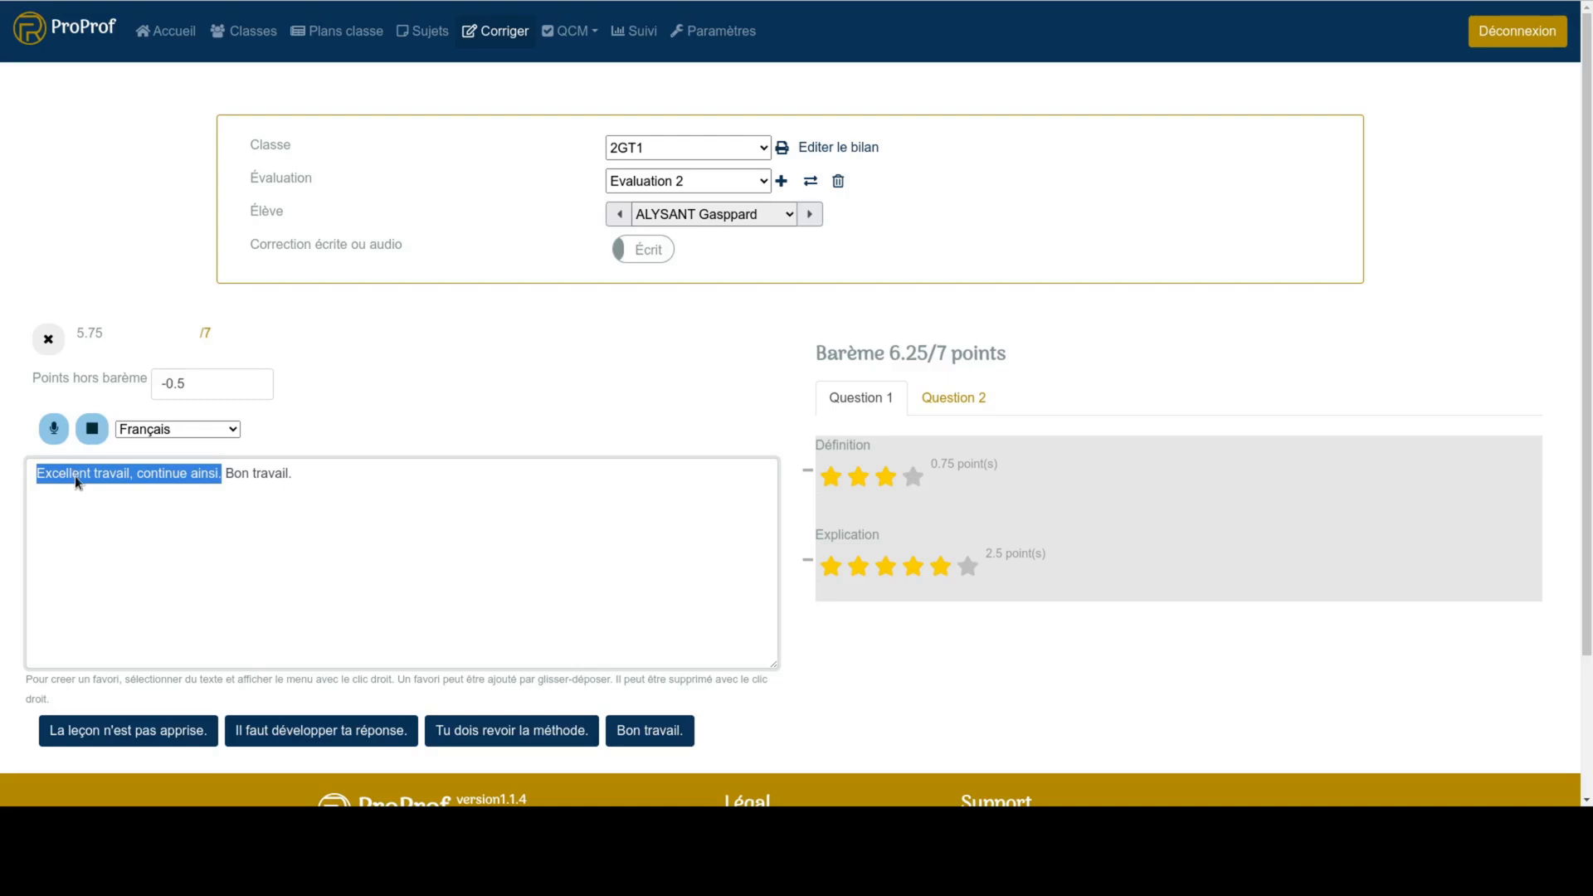
pyautogui.moveTo(77, 476); pyautogui.dragTo(106, 506)
pyautogui.rightClick(106, 505)
pyautogui.click(108, 498)
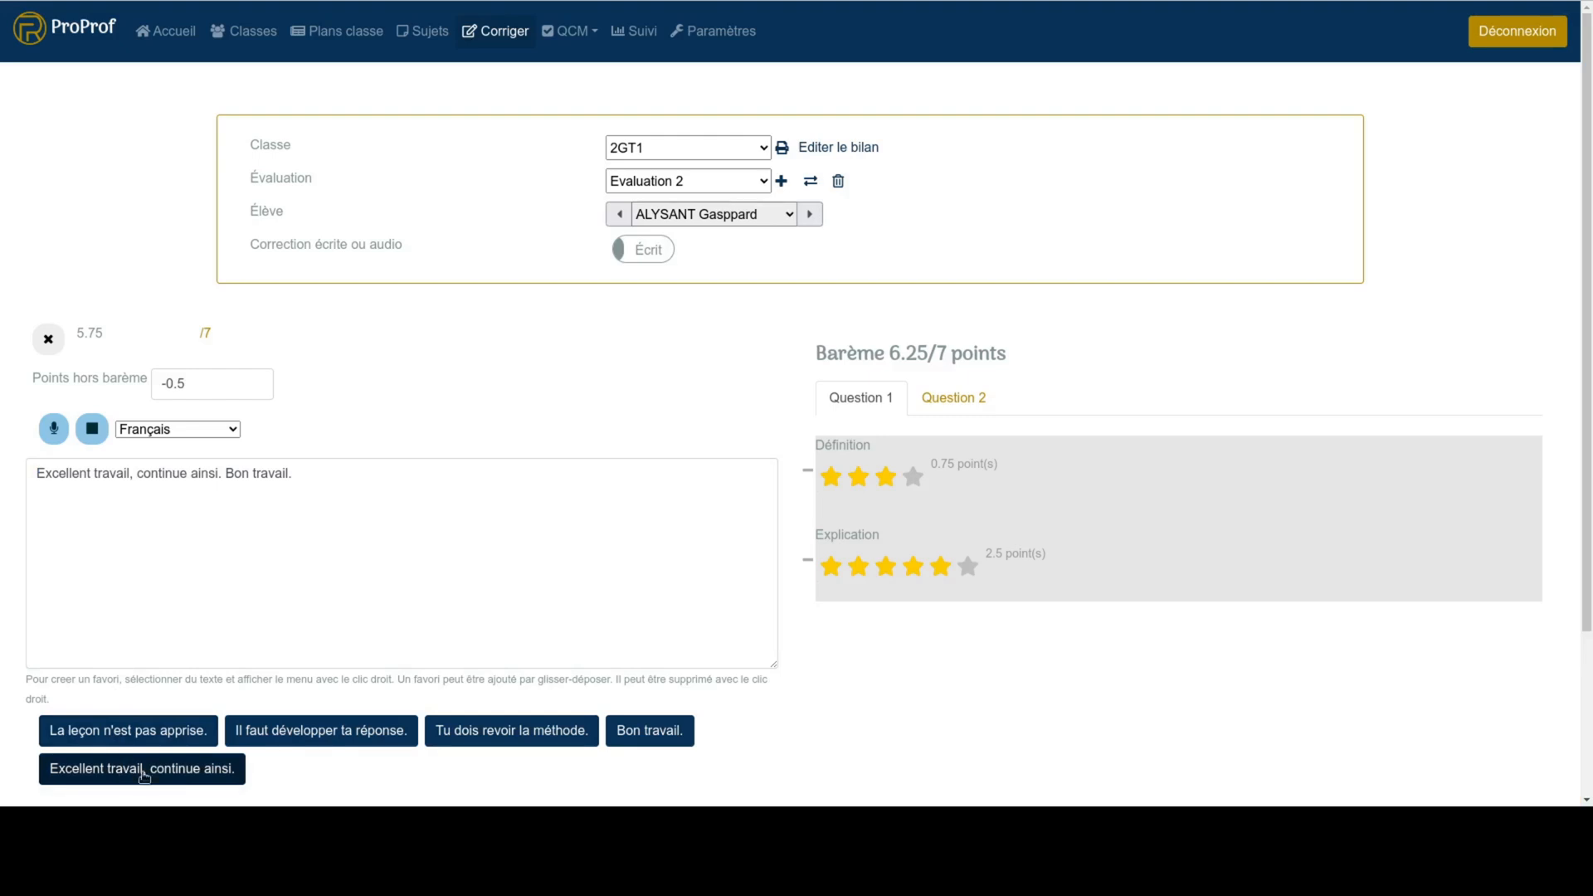
# - Remove "Excellent travail, continue ainsi." from the favourite comments
pyautogui.scroll(-2, 321, 737)
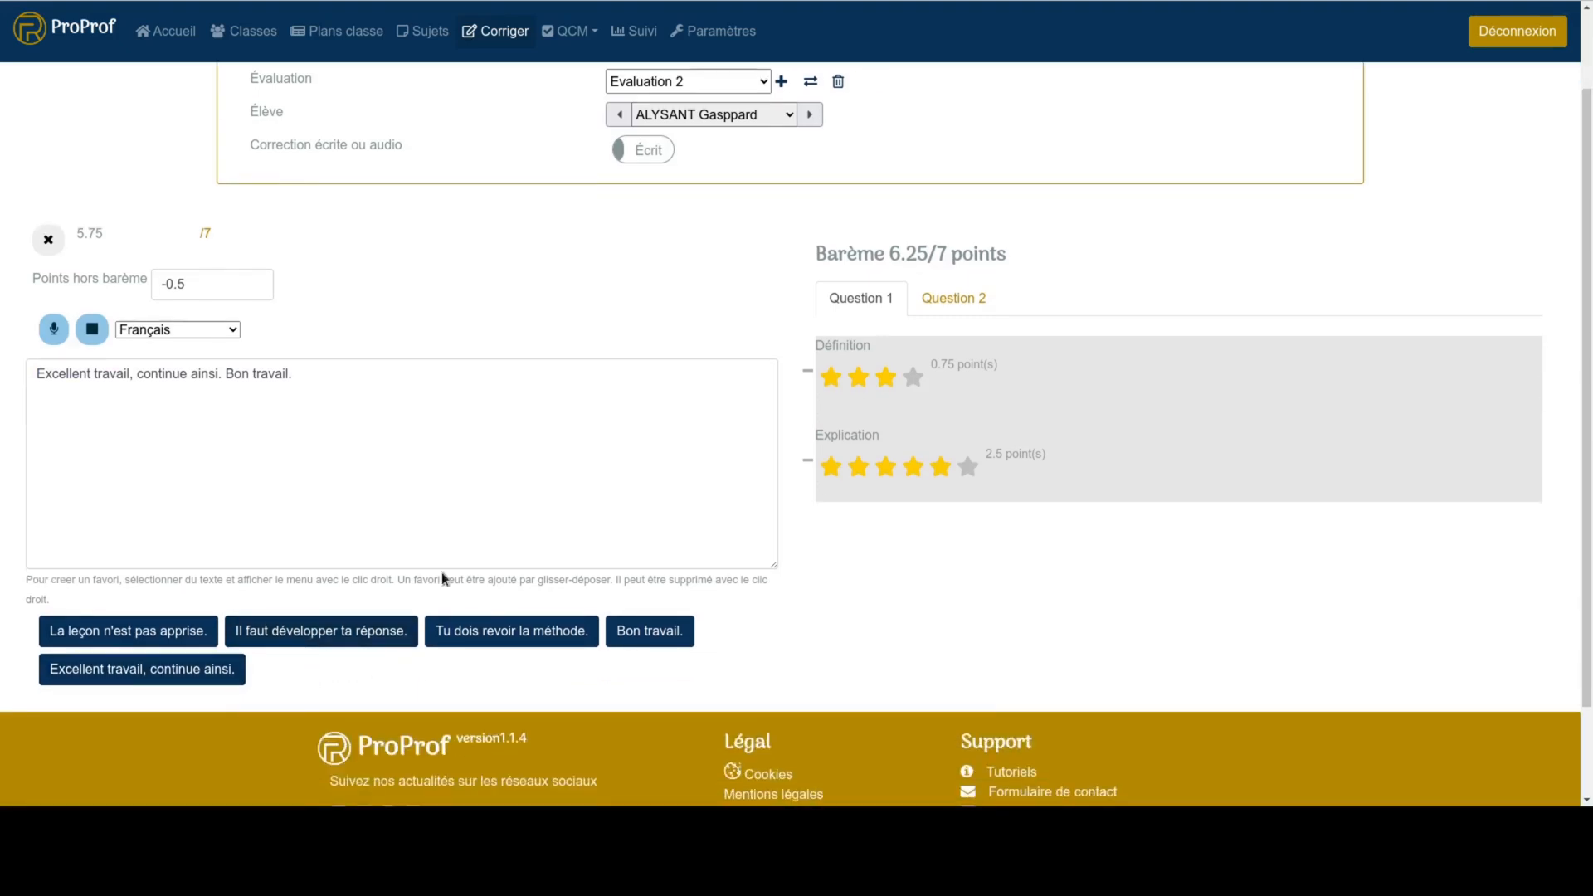
pyautogui.rightClick(168, 678)
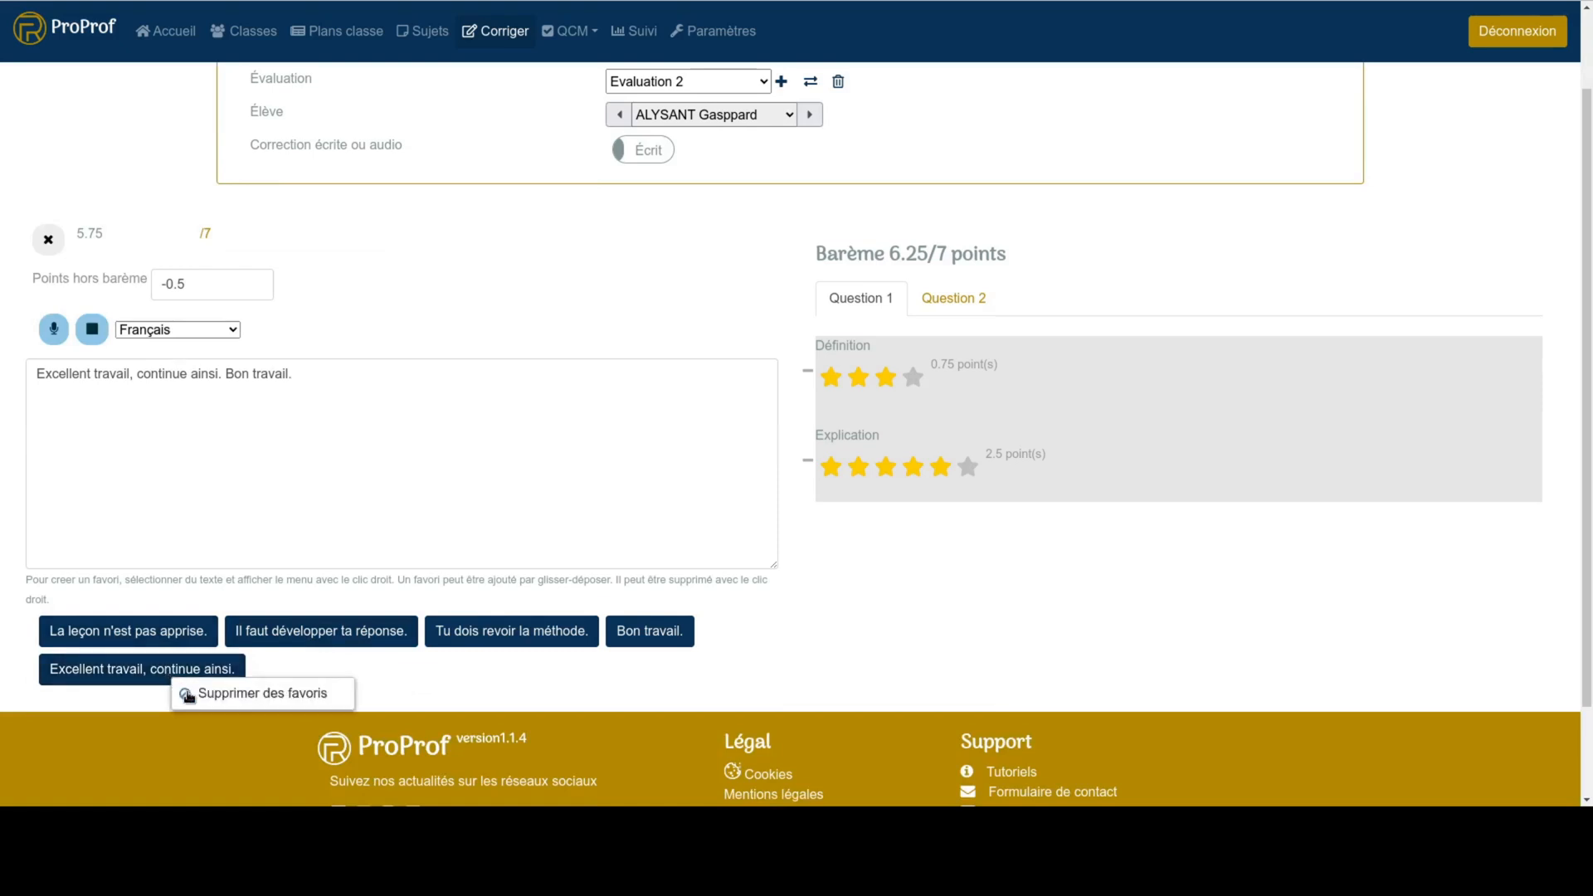
pyautogui.click(189, 699)
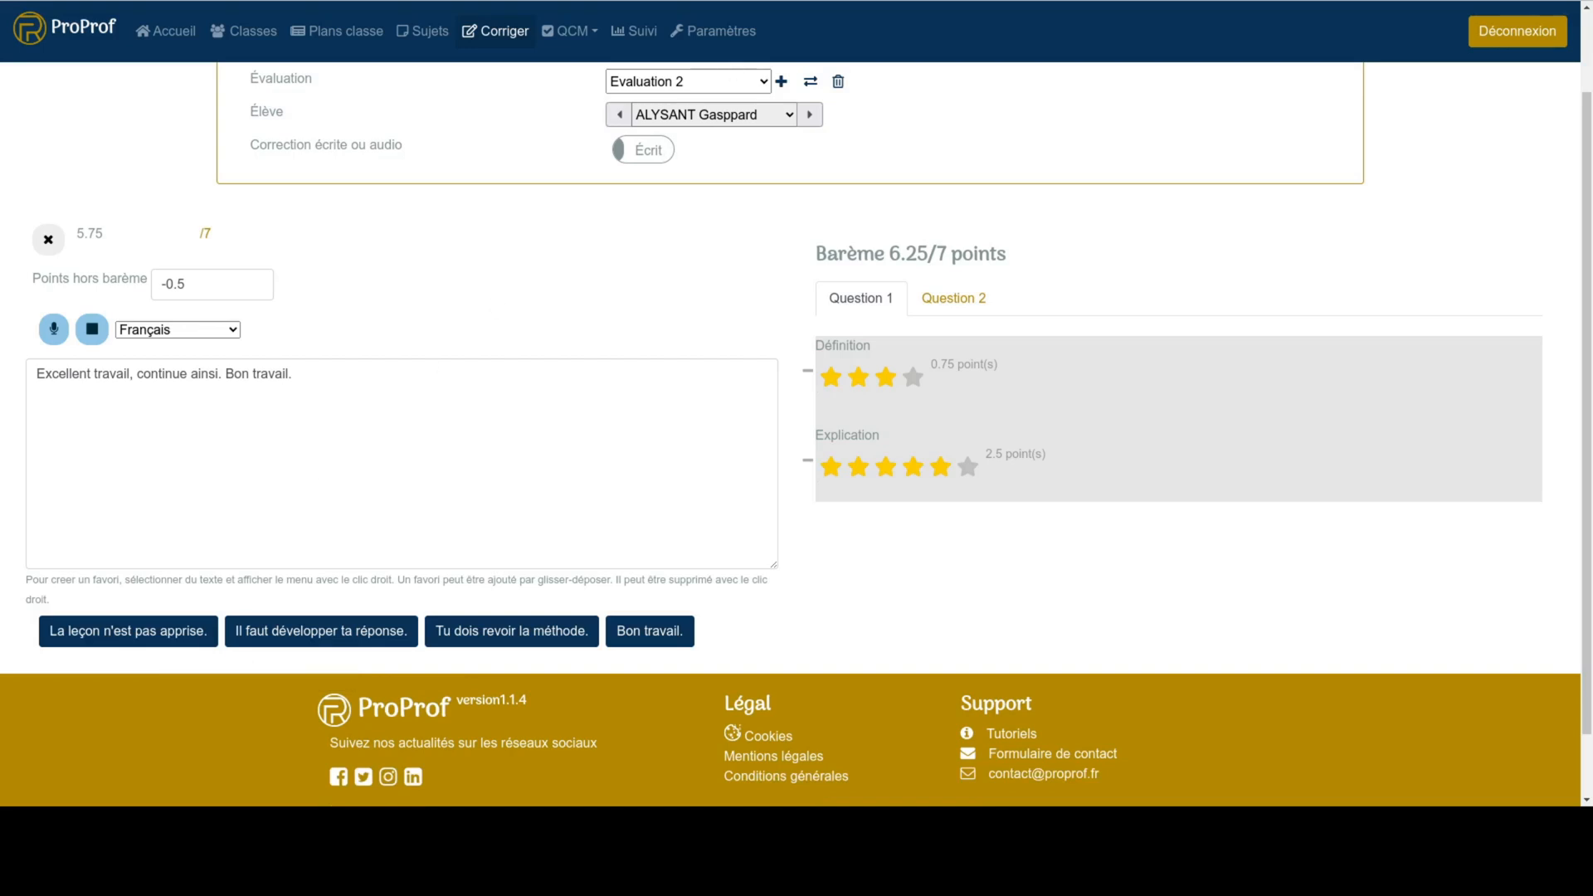
# - Switch to the next student and insert the favourite "La leçon n'est pas apprise." into the comment
pyautogui.click(810, 117)
pyautogui.click(295, 544)
pyautogui.moveTo(129, 730); pyautogui.dragTo(133, 531)
# - Rate the student 2 stars for Définition and 4 stars for Explication, and reset the whole correction for this student
pyautogui.click(858, 478)
pyautogui.click(913, 566)
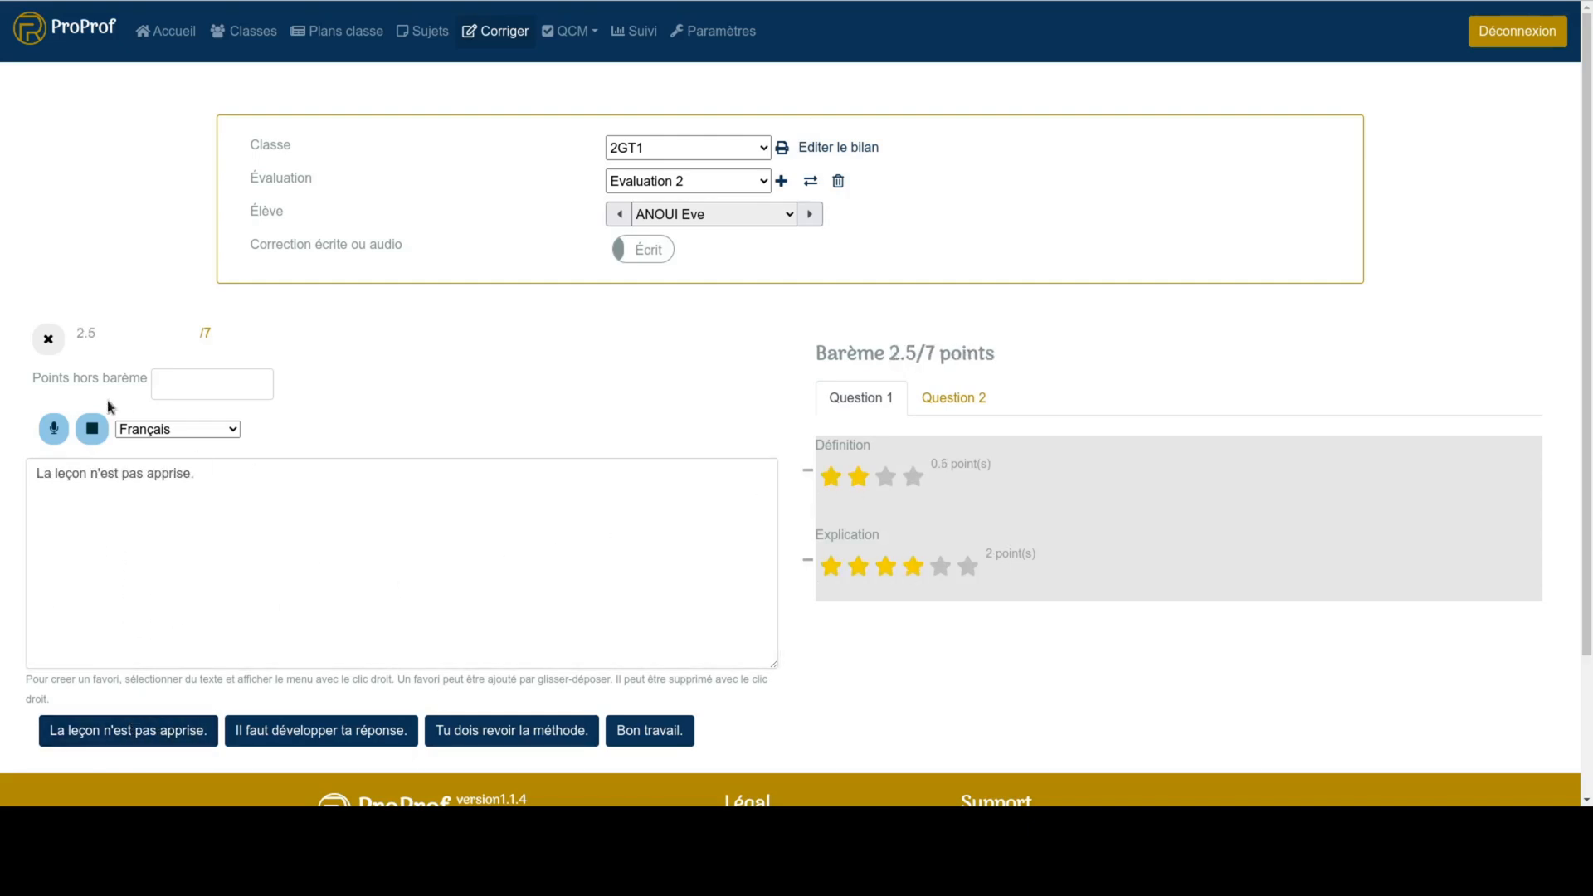
pyautogui.click(46, 341)
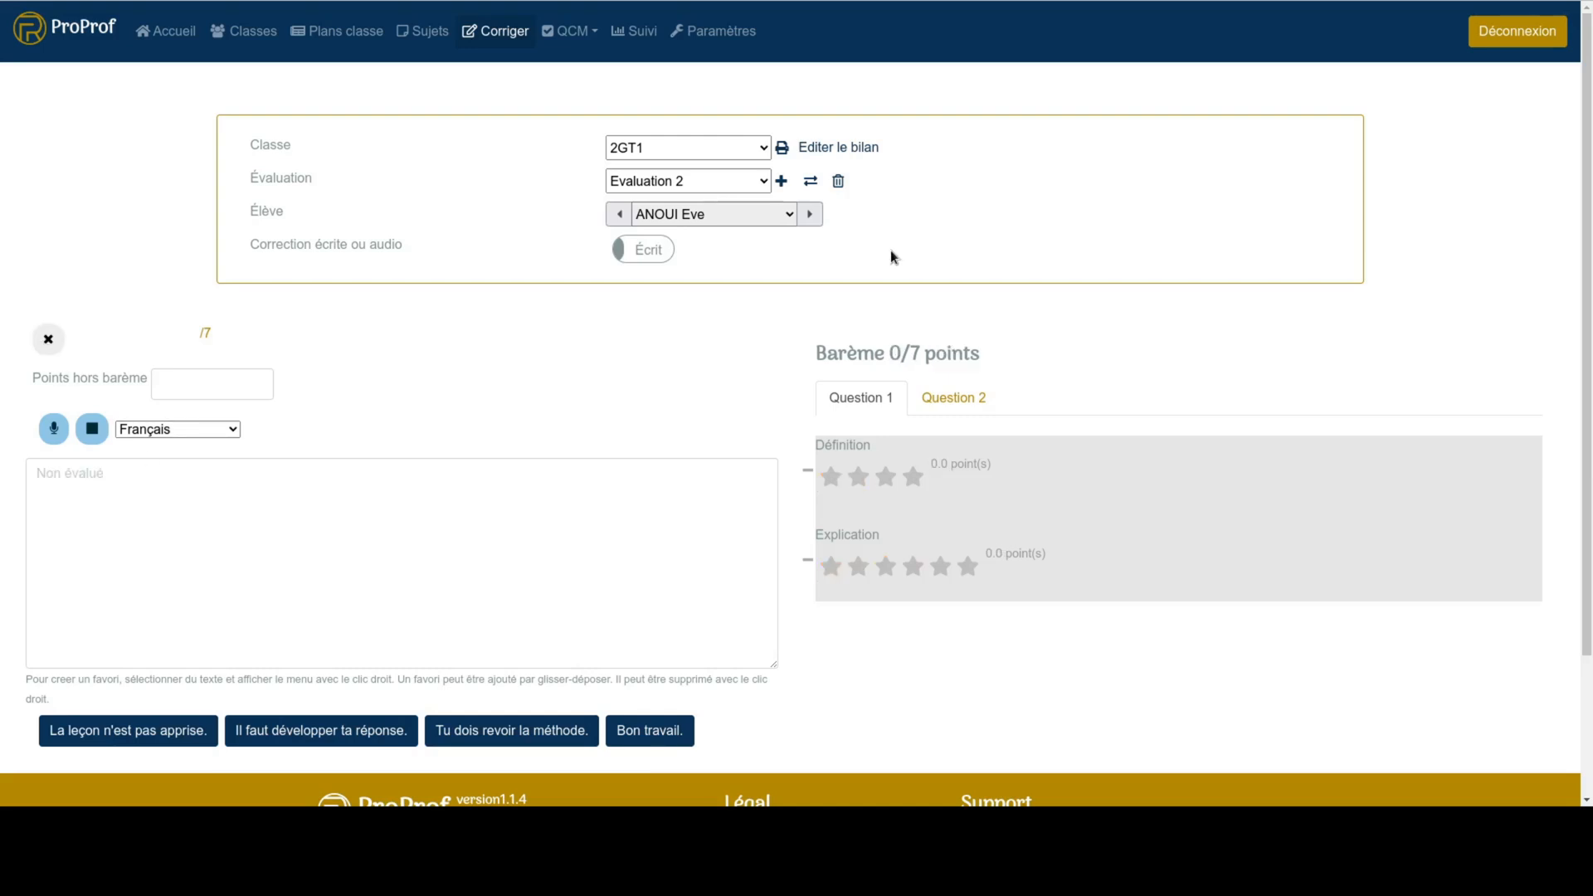
# - Export the evaluation's bilan with appréciations et barème, laid out with 2 students per page, and open the downloaded document
pyautogui.click(856, 154)
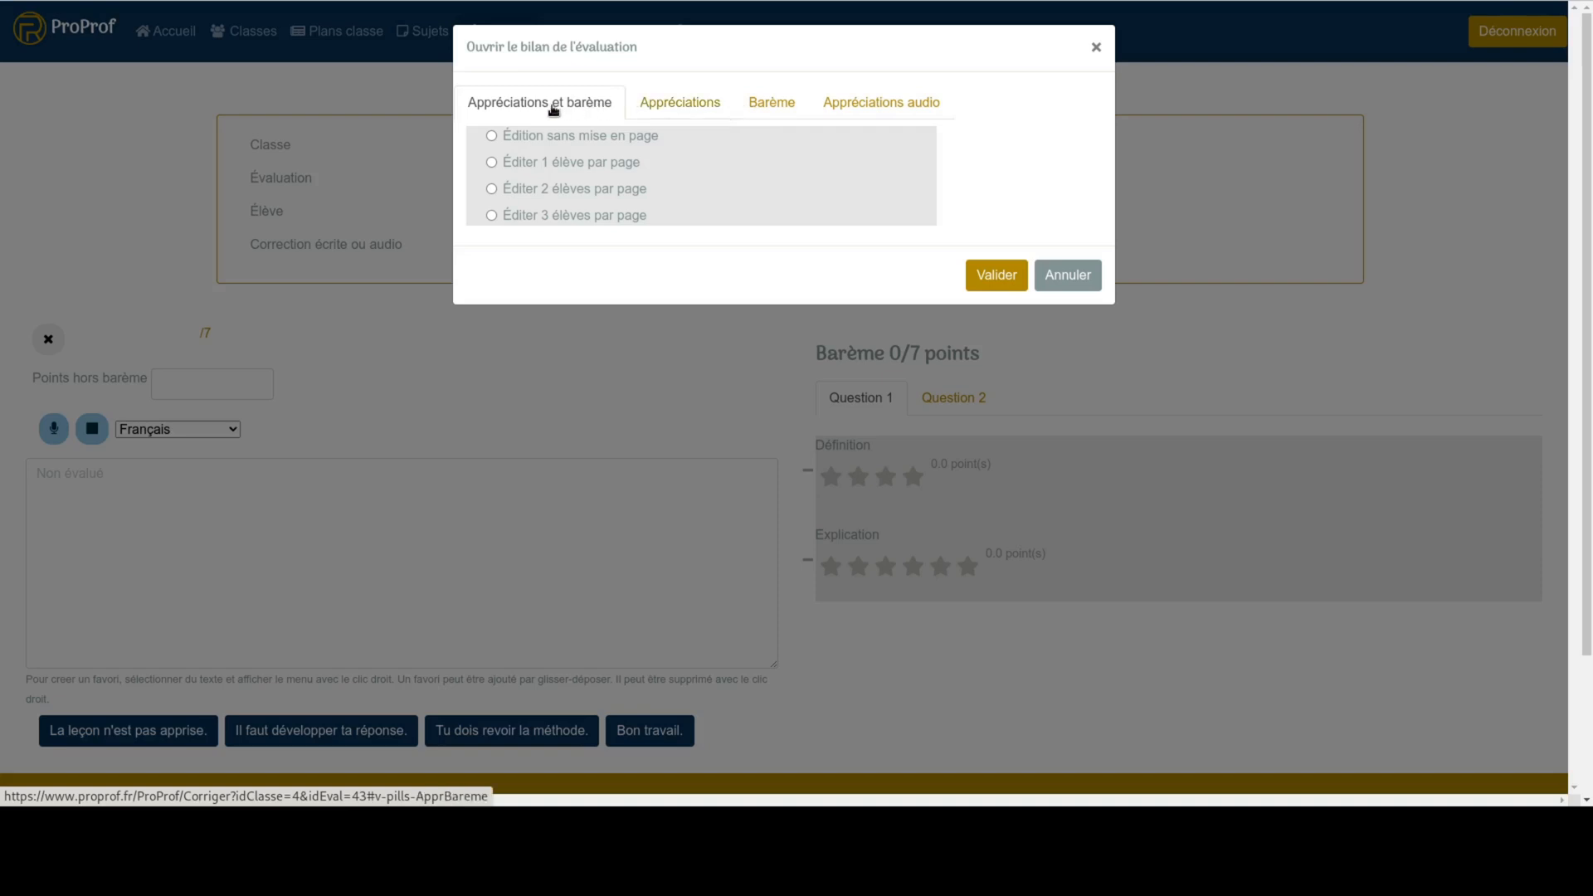
pyautogui.click(491, 163)
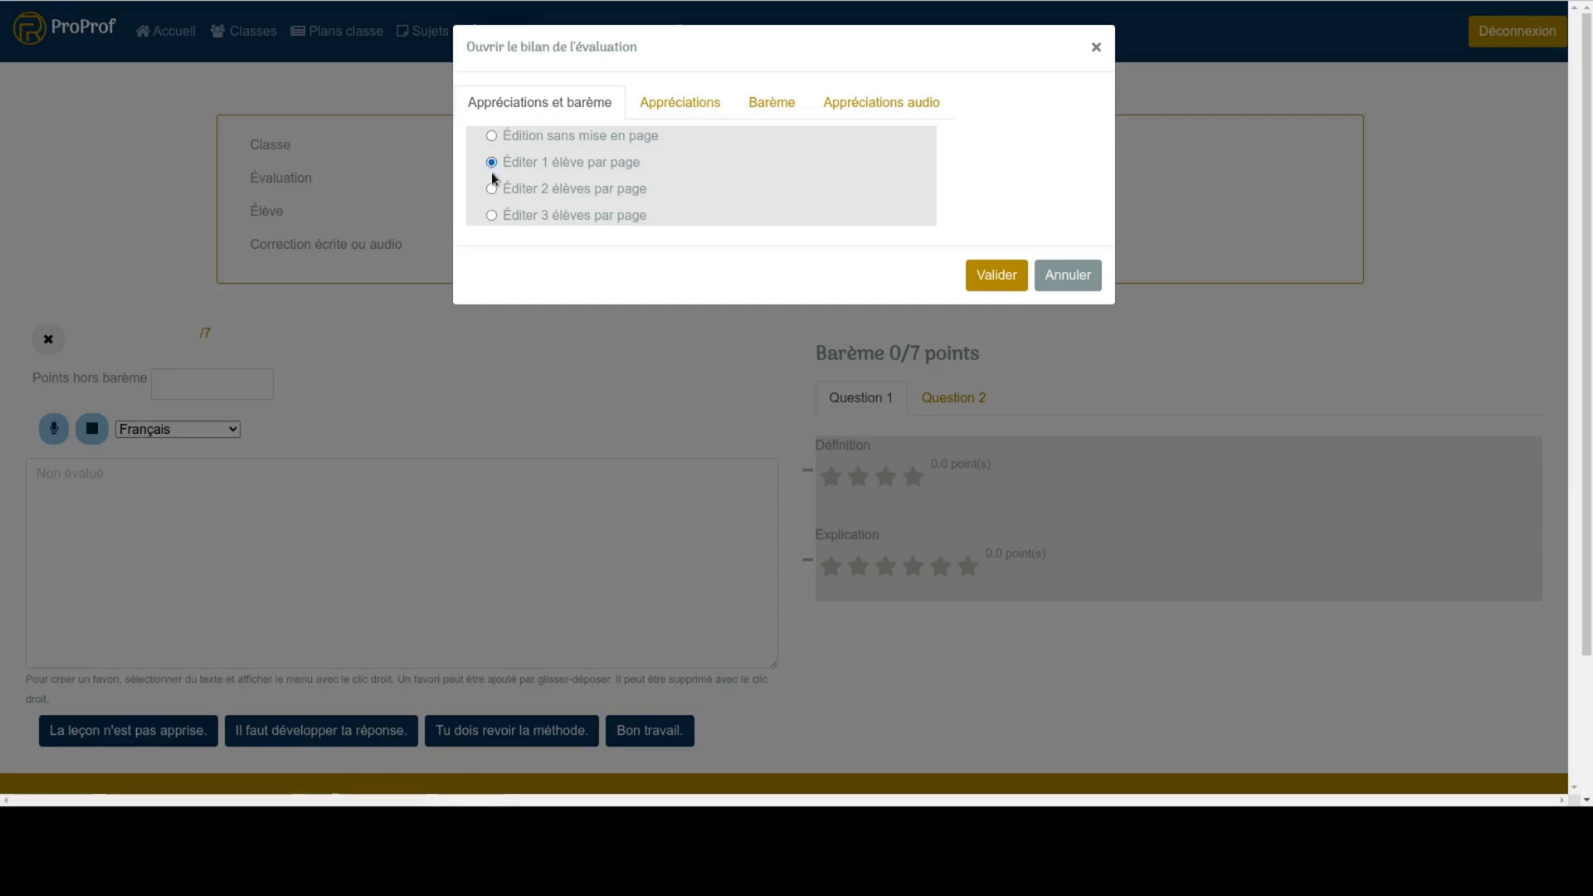
pyautogui.click(492, 190)
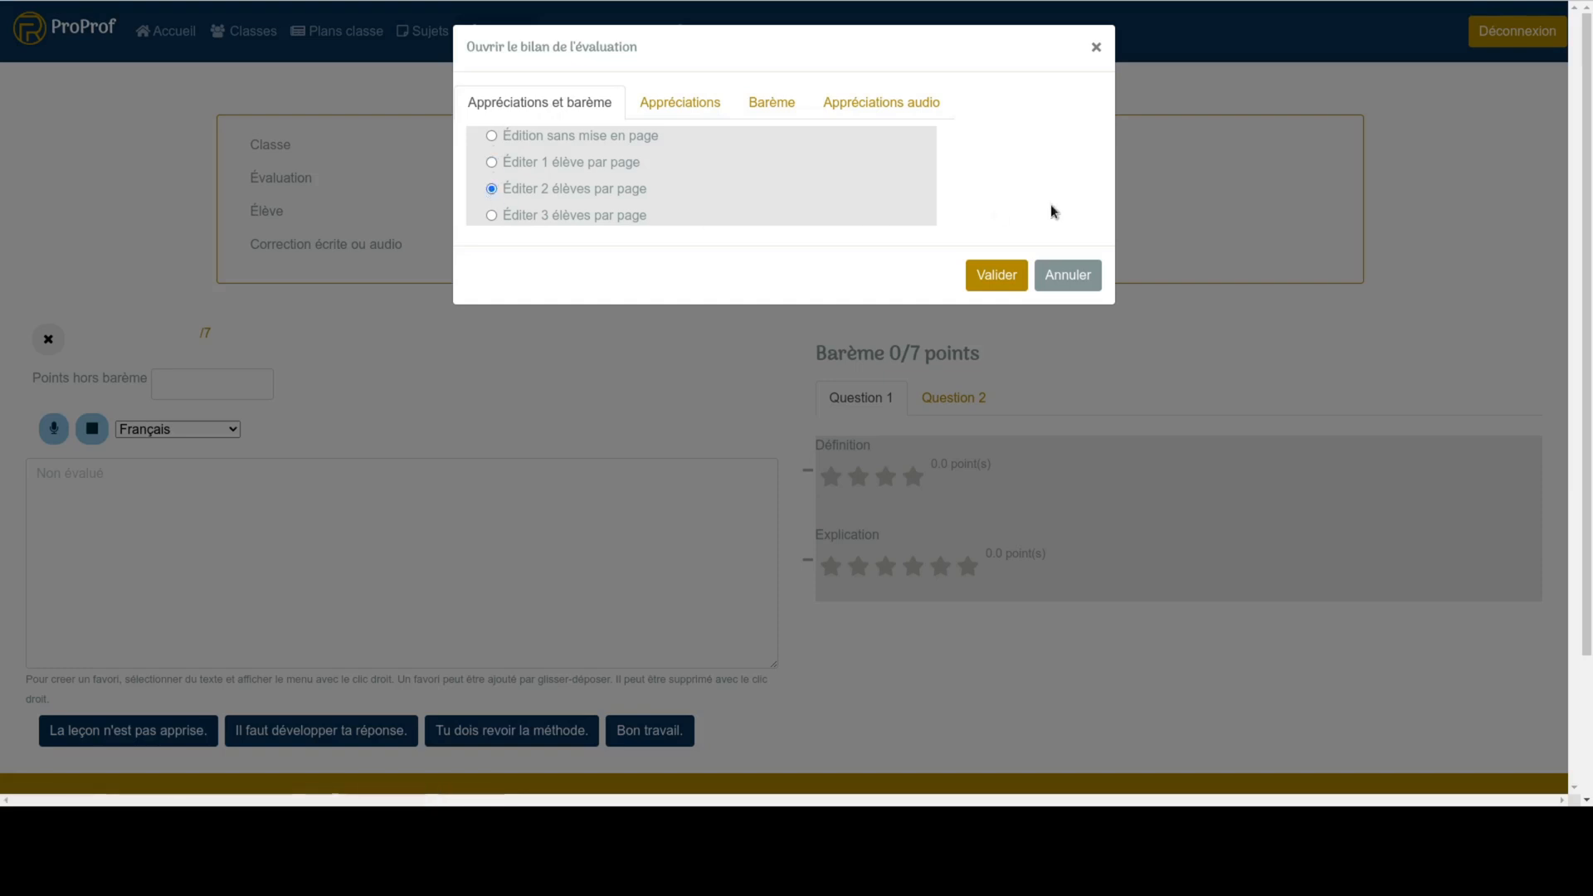
pyautogui.click(1002, 277)
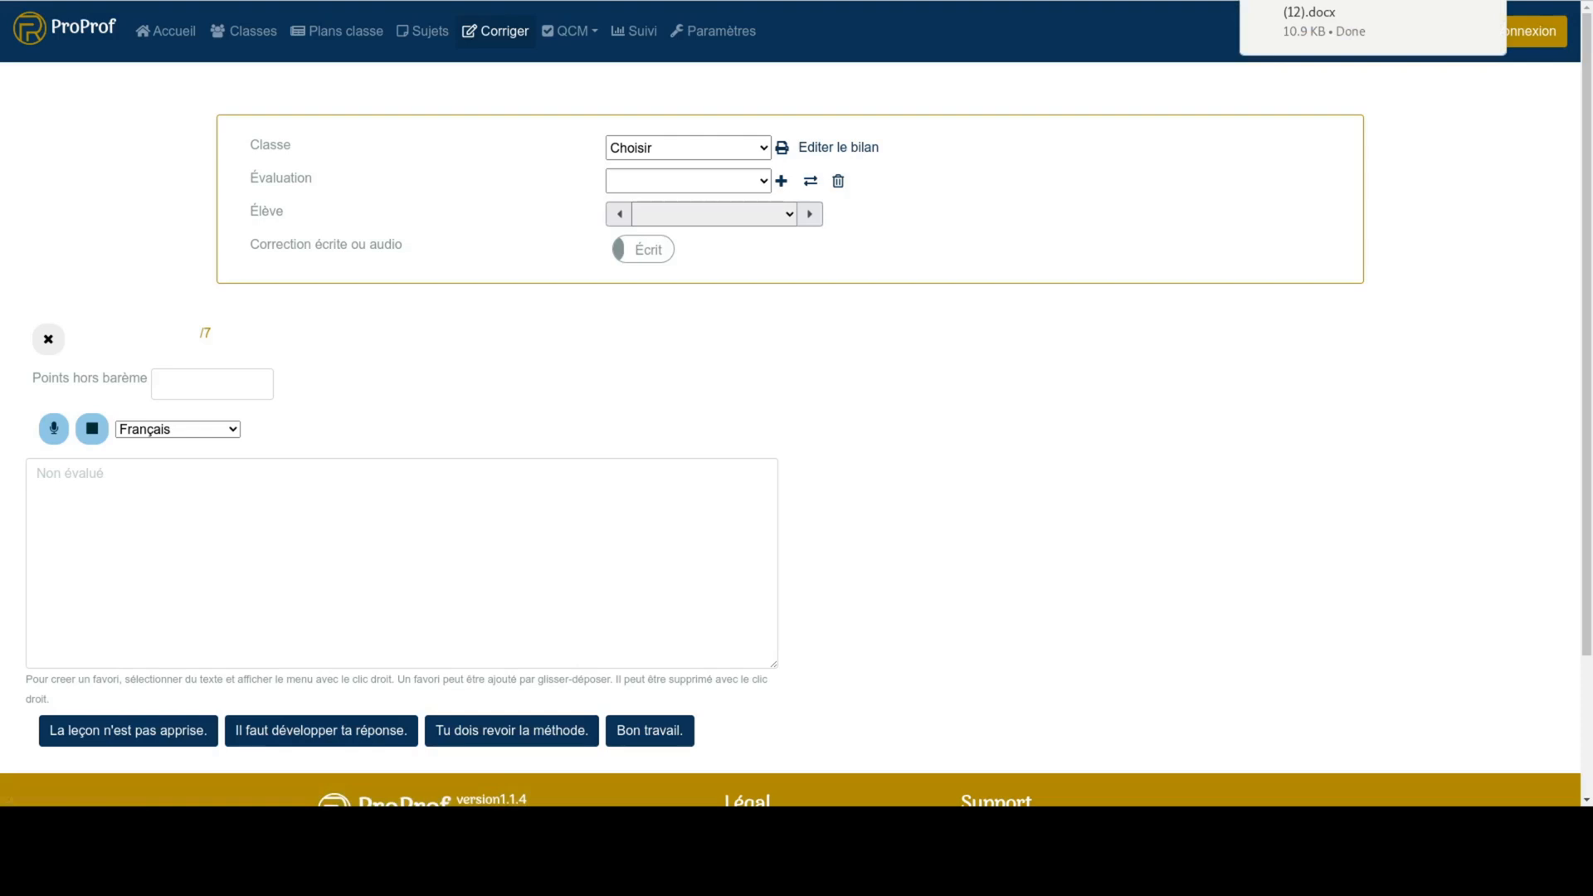
pyautogui.click(1319, 12)
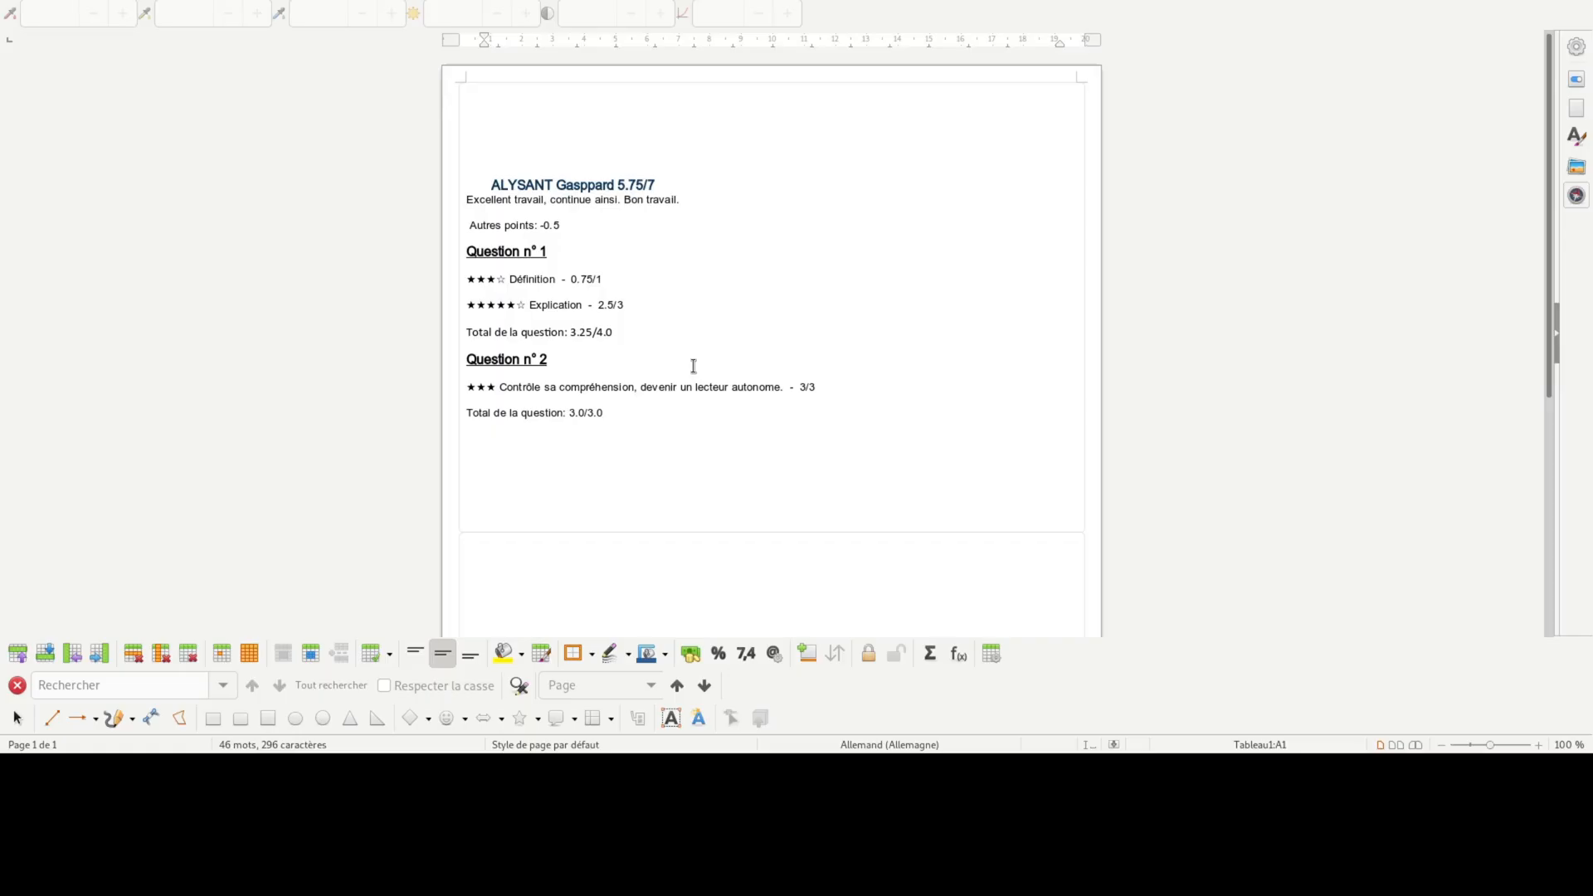